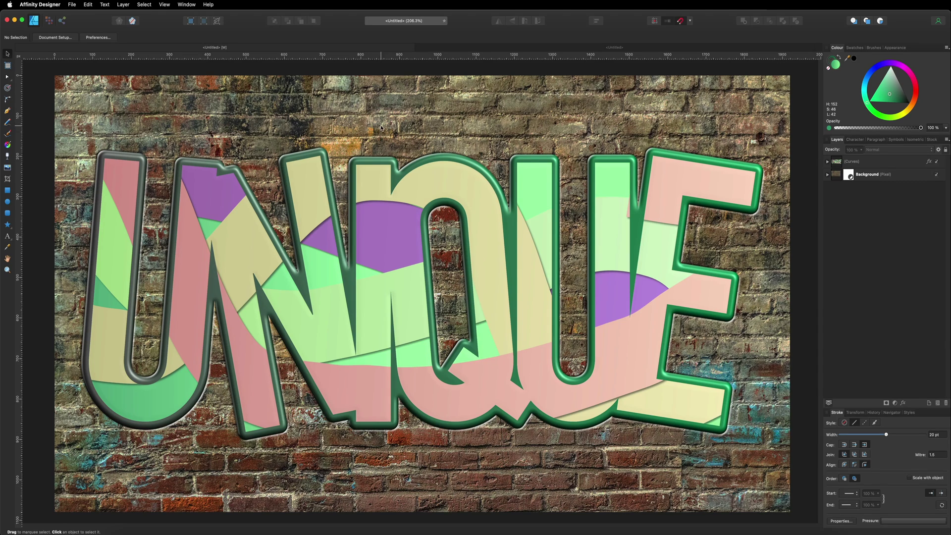
Switch to the blank document and add the art text "UNIQUE" at about 445 pt on the page
left_click(486, 49)
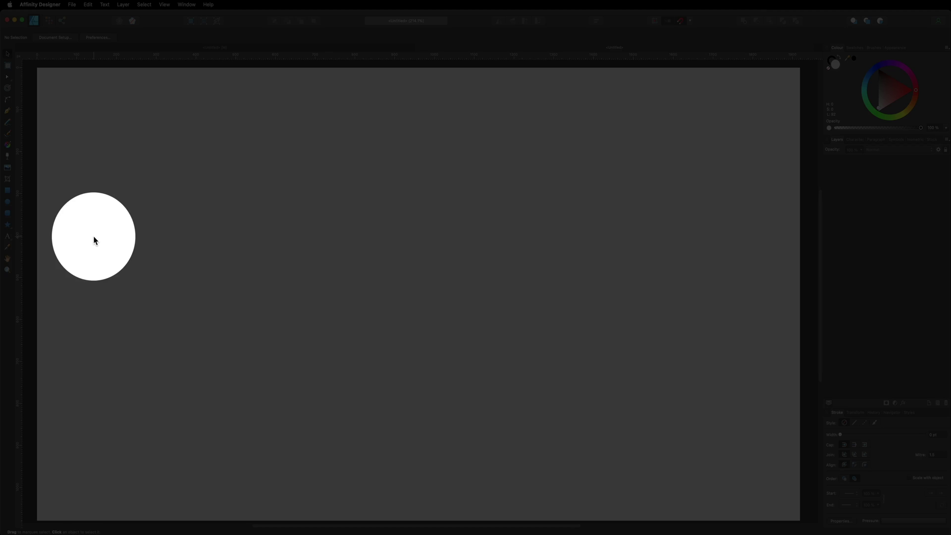
left_click(7, 235)
left_click_drag(86, 174, 144, 307)
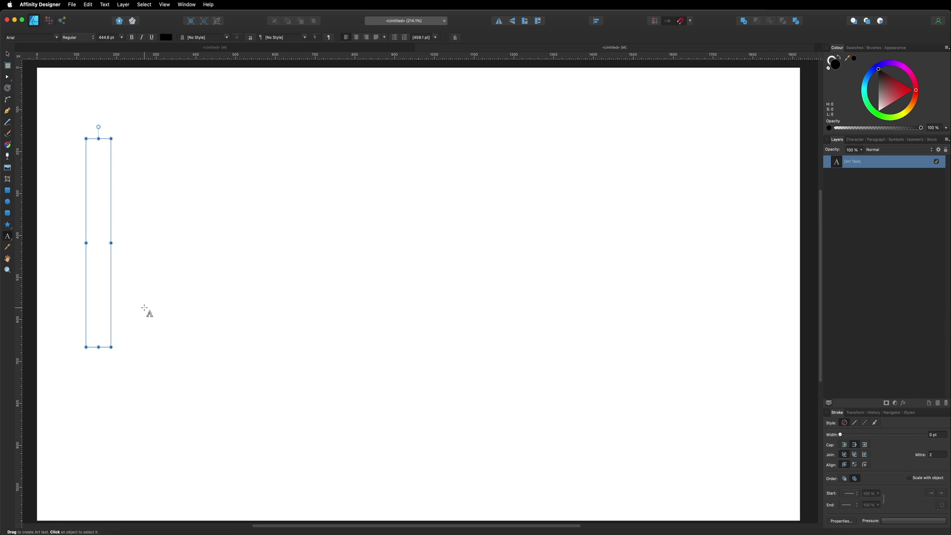
key("super+v")
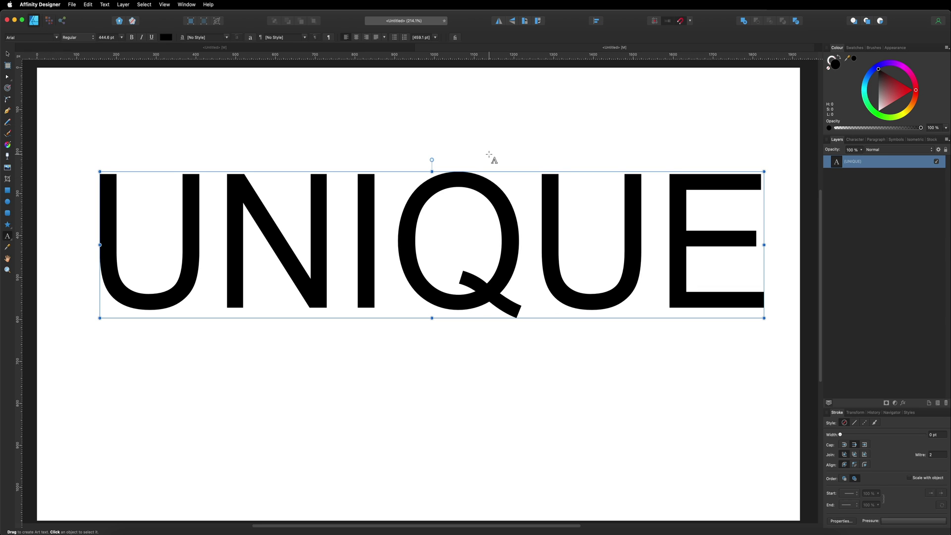
Change the font of the whole word UNIQUE to DIN Condensed
key("super+a")
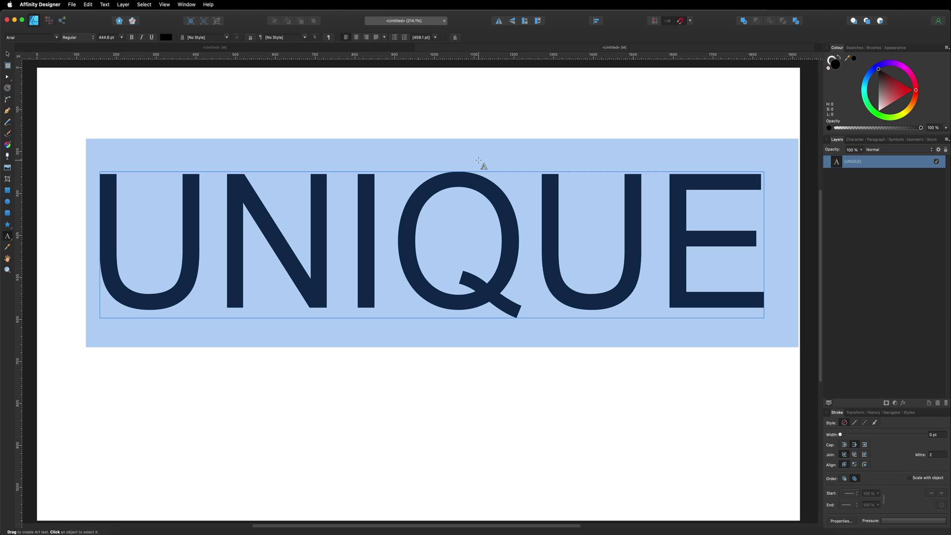
key("Escape")
left_click(52, 38)
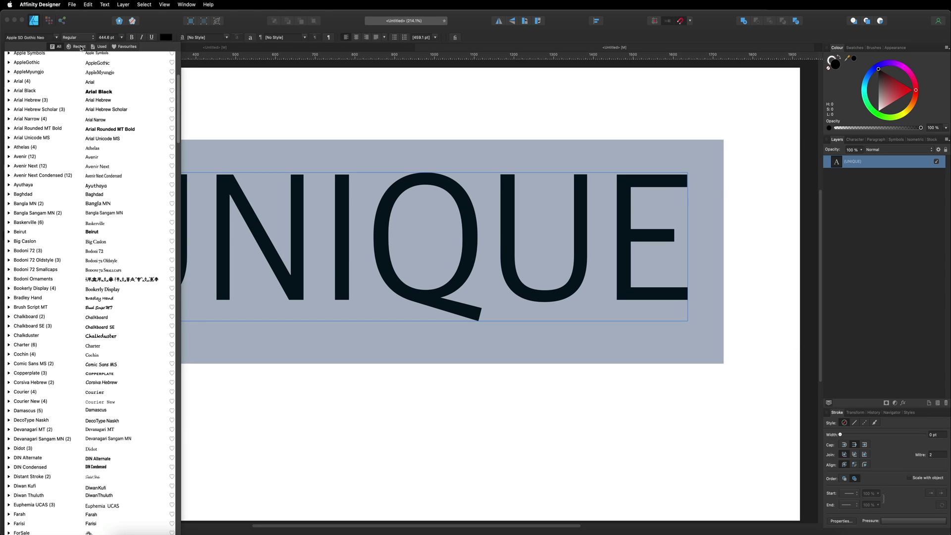
left_click(77, 46)
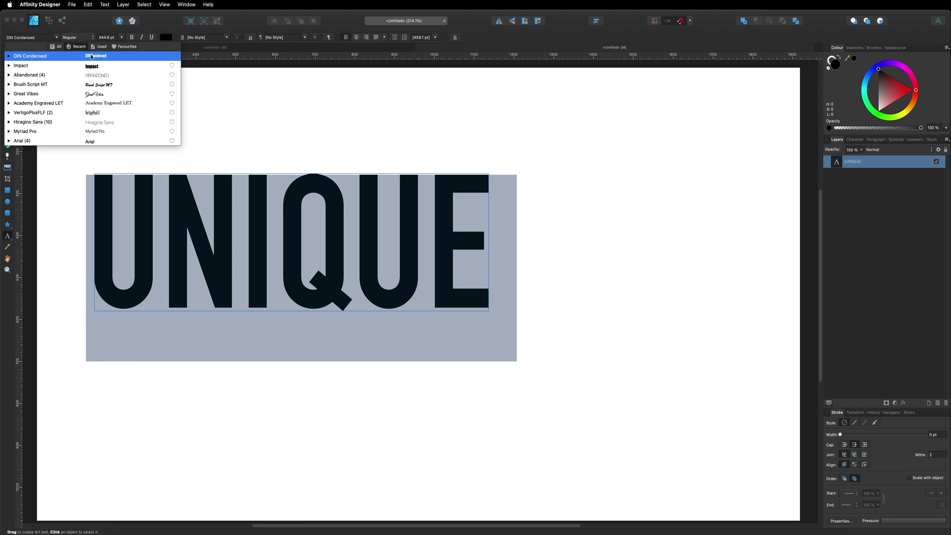
left_click(108, 57)
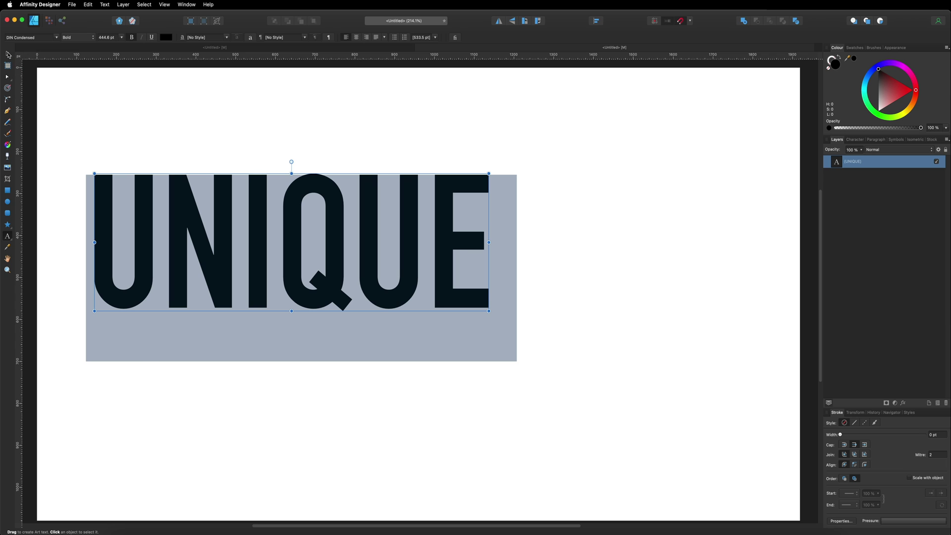
Scale the text up to about four-fifths of the page width and centre it horizontally and vertically on the page
left_click(7, 54)
left_click_drag(489, 311, 697, 425)
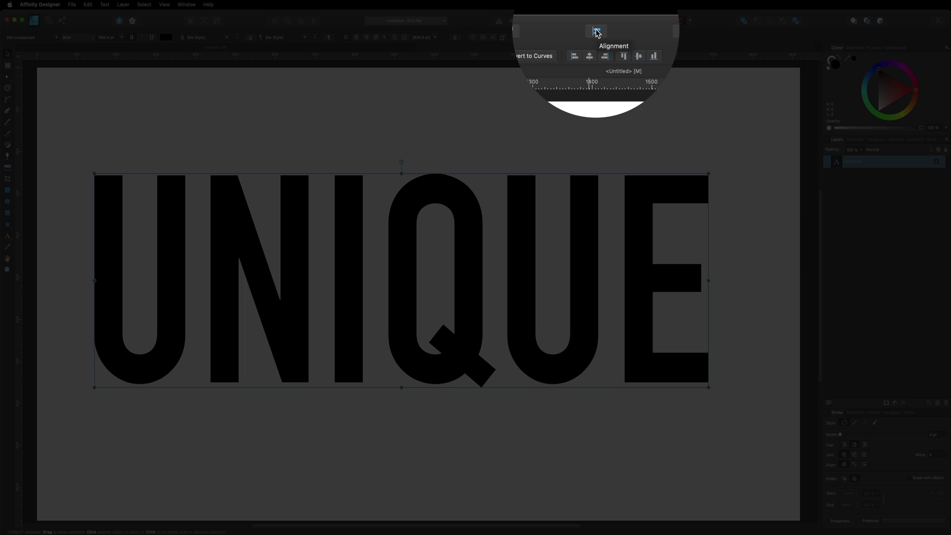
left_click(596, 32)
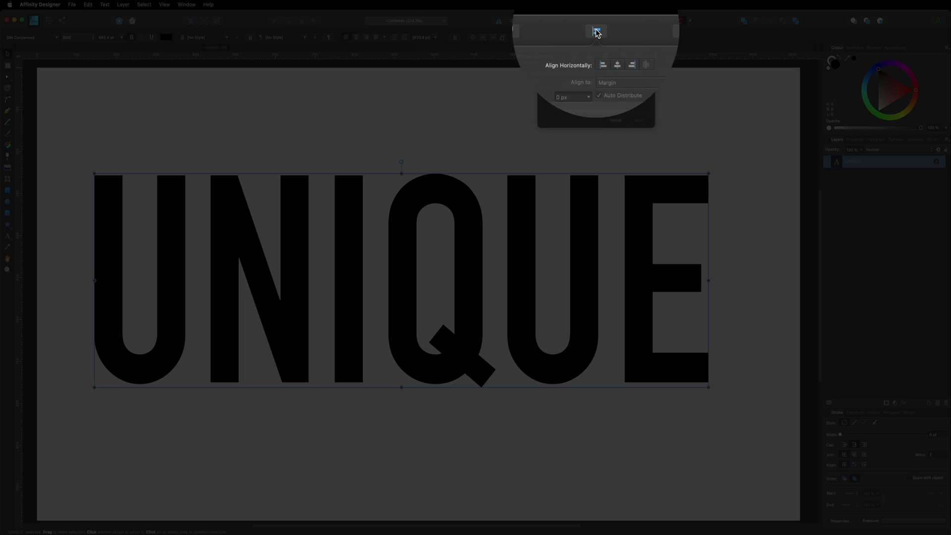
left_click(609, 66)
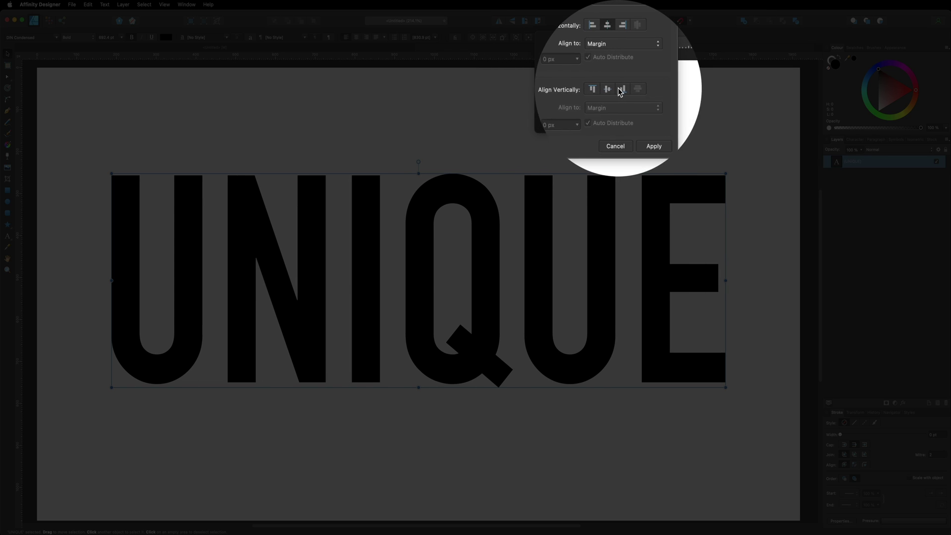
left_click(609, 89)
left_click(642, 126)
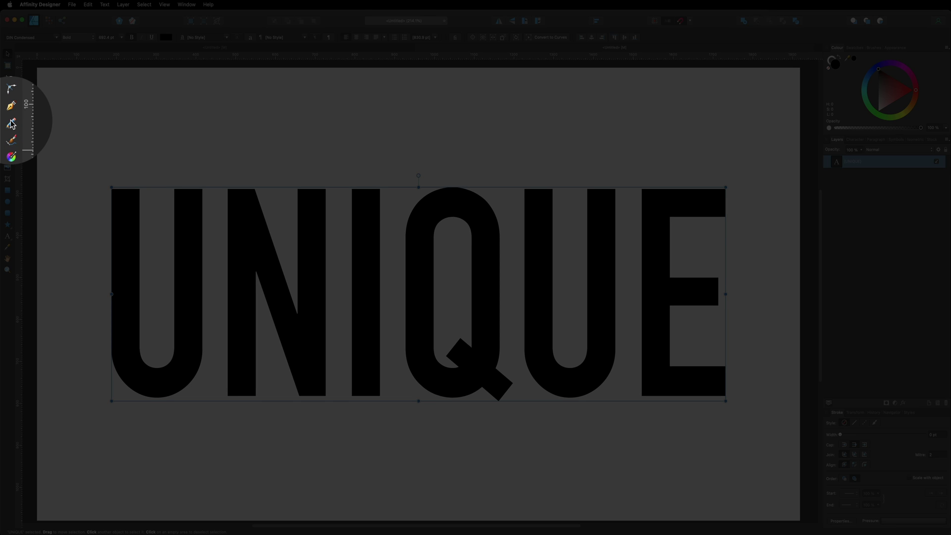
Draw a winding freehand Pencil curve across the word from the U to the E and colour its stroke turquoise
left_click(8, 123)
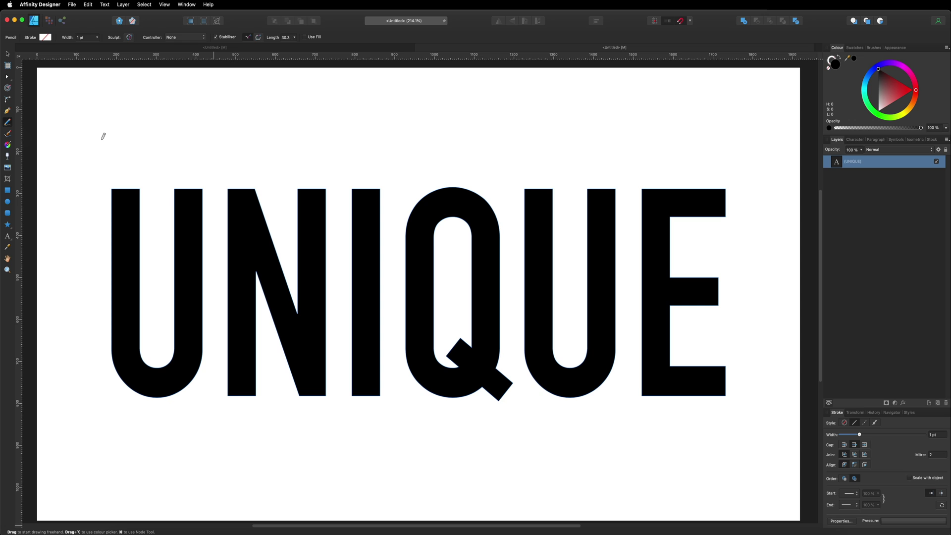
mouse_move(107, 134)
left_mouse_down()
mouse_move(82, 187)
mouse_move(98, 214)
mouse_move(224, 229)
mouse_move(242, 258)
mouse_move(240, 333)
mouse_move(310, 352)
mouse_move(375, 333)
mouse_move(338, 242)
mouse_move(376, 236)
mouse_move(591, 265)
mouse_move(589, 285)
mouse_move(529, 321)
mouse_move(523, 335)
mouse_move(567, 351)
mouse_move(687, 337)
mouse_move(704, 300)
mouse_move(647, 231)
mouse_move(663, 209)
mouse_move(736, 174)
mouse_move(733, 145)
left_mouse_up()
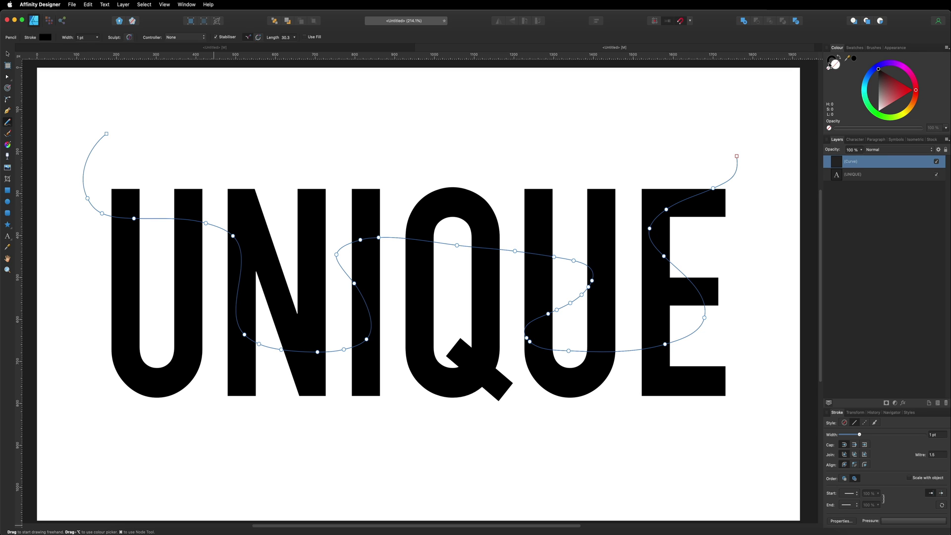
left_click(833, 60)
left_click(865, 89)
mouse_move(880, 82)
left_mouse_down()
mouse_move(884, 94)
mouse_move(876, 91)
left_mouse_up()
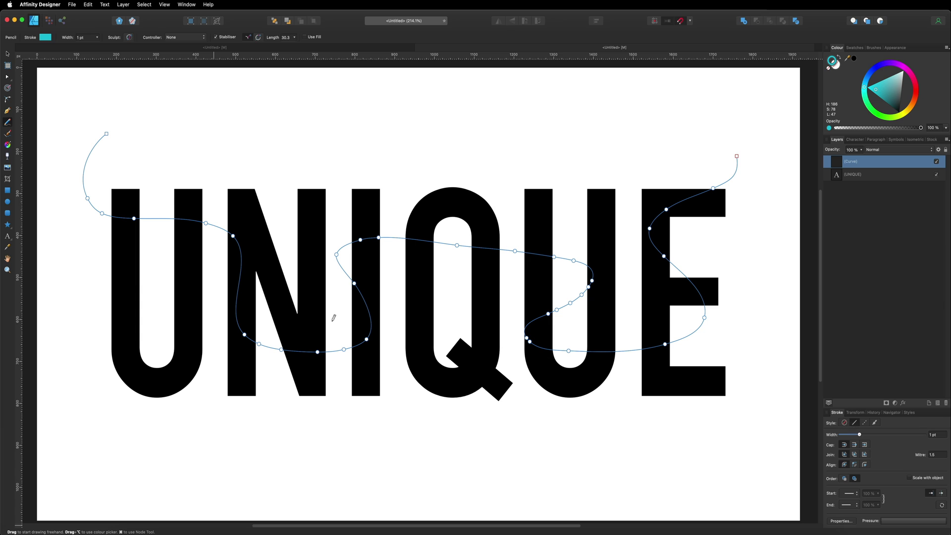
left_click(165, 4)
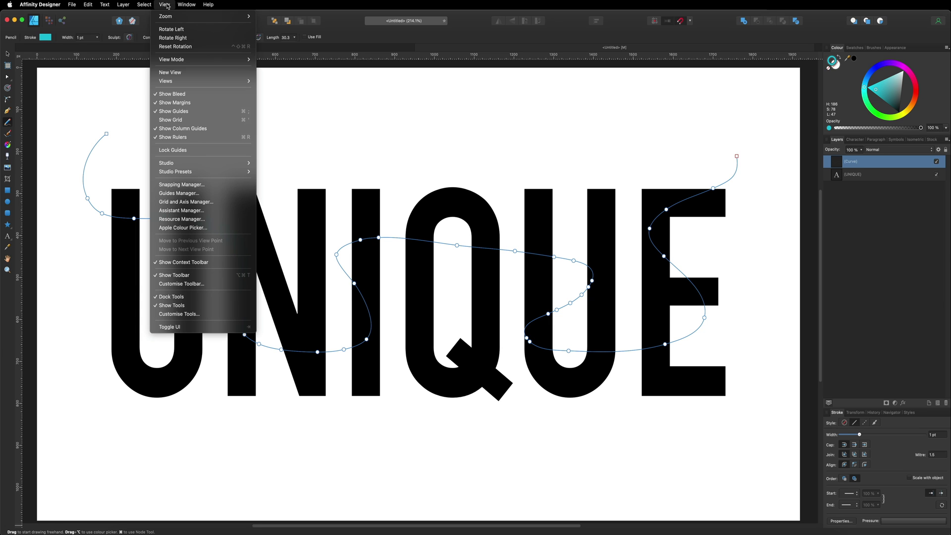
mouse_move(223, 163)
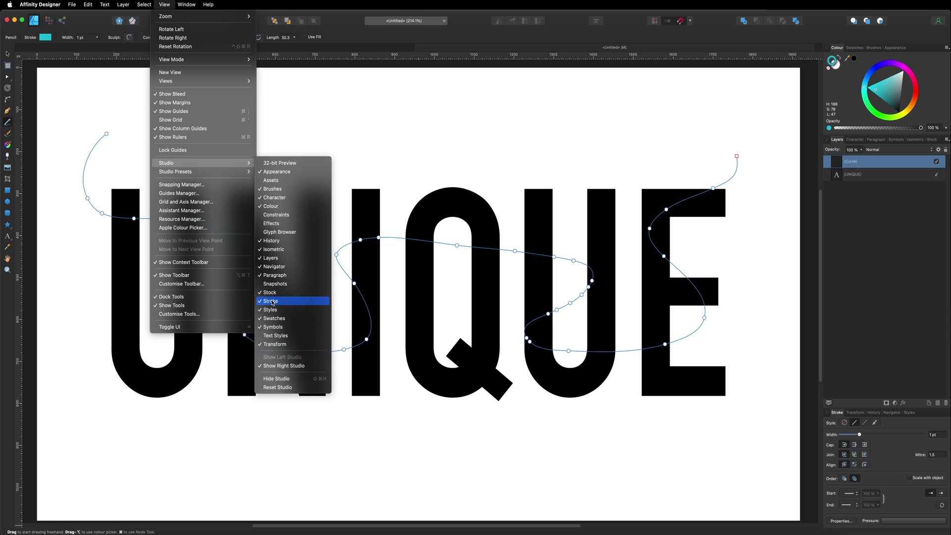
left_click(407, 69)
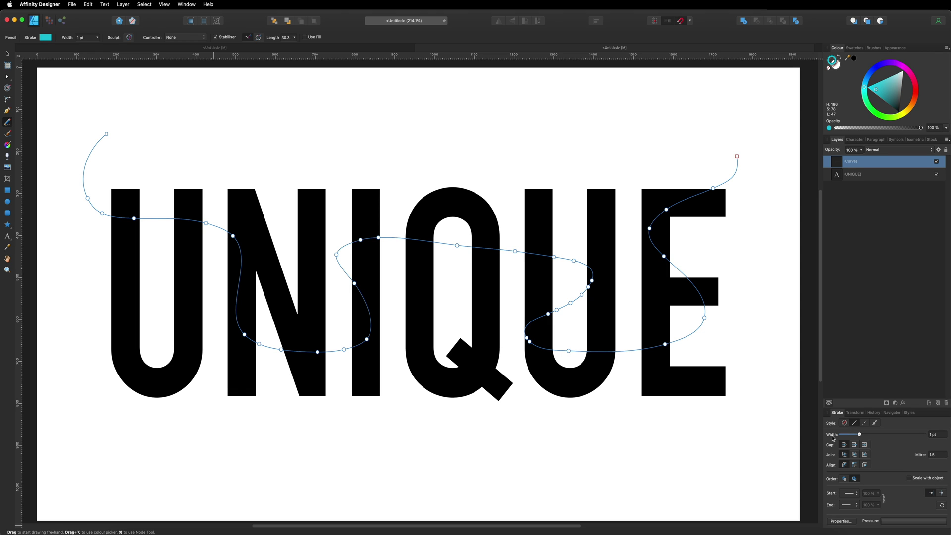
Set the turquoise curve's stroke width to 150 pt and give its ends square caps
left_click_drag(861, 437, 932, 438)
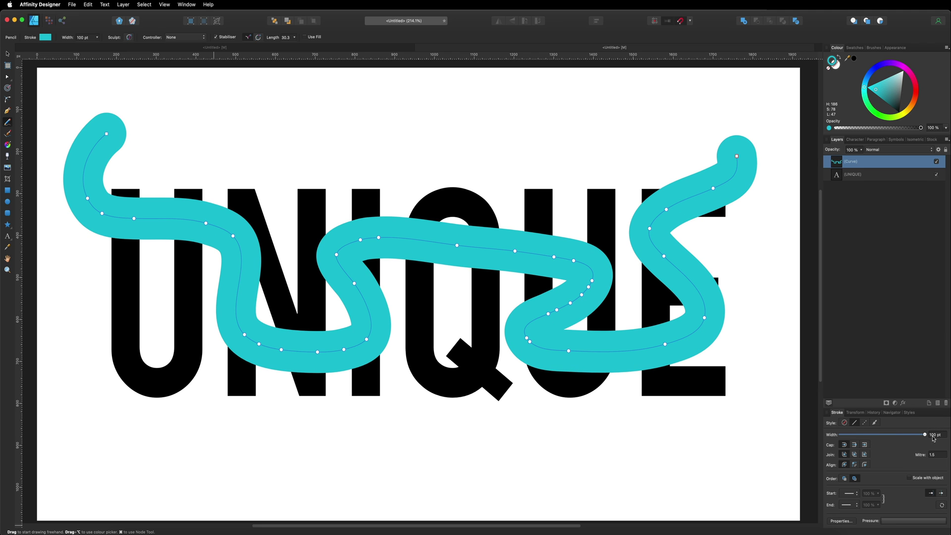
mouse_move(924, 435)
left_mouse_down()
mouse_move(915, 436)
mouse_move(924, 435)
left_mouse_up()
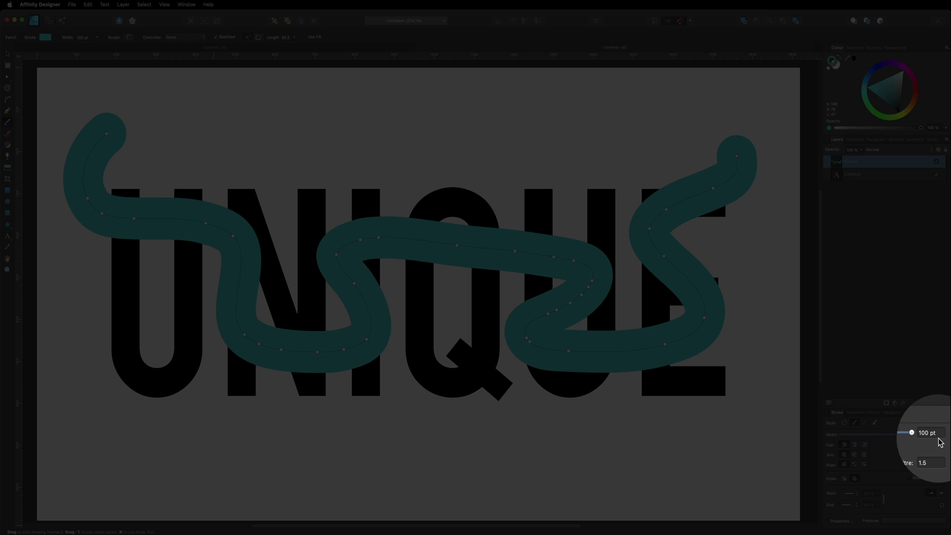
left_click(928, 435)
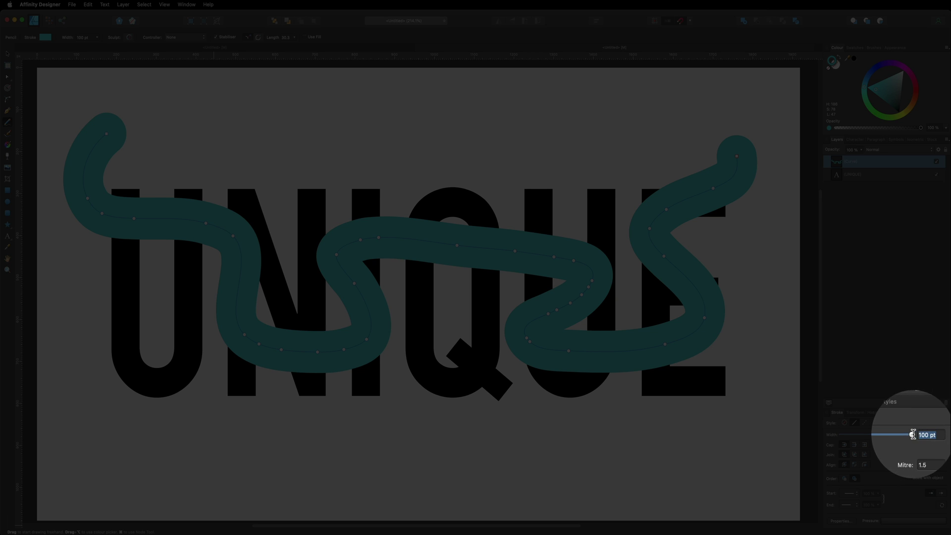
type("15")
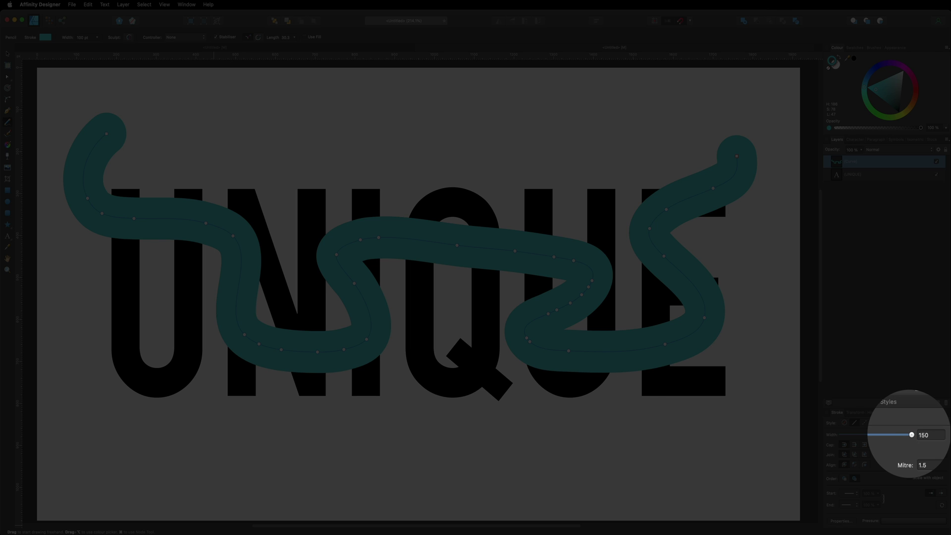
type("0")
key("Return")
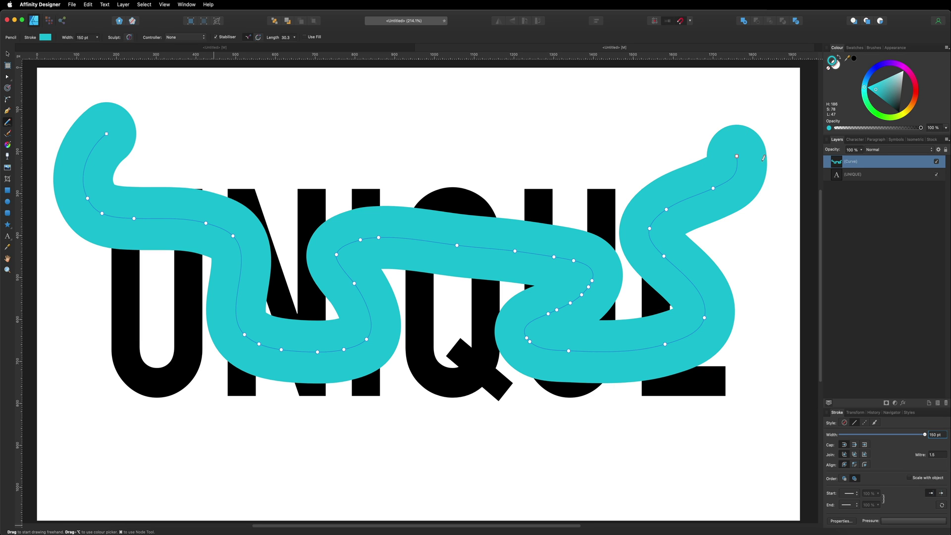
left_click(865, 445)
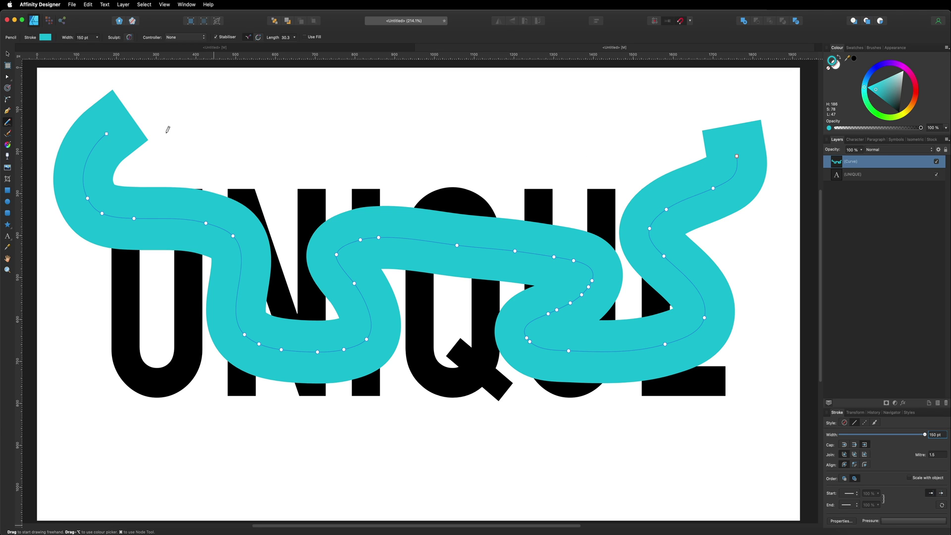
Draw a second wavy freehand curve from above the U down past the E and colour its stroke light green
mouse_move(167, 128)
left_mouse_down()
mouse_move(160, 198)
mouse_move(83, 293)
mouse_move(81, 345)
mouse_move(146, 368)
mouse_move(303, 205)
mouse_move(377, 211)
mouse_move(383, 370)
mouse_move(433, 367)
mouse_move(465, 292)
mouse_move(518, 216)
mouse_move(585, 172)
mouse_move(700, 373)
mouse_move(758, 420)
left_mouse_up()
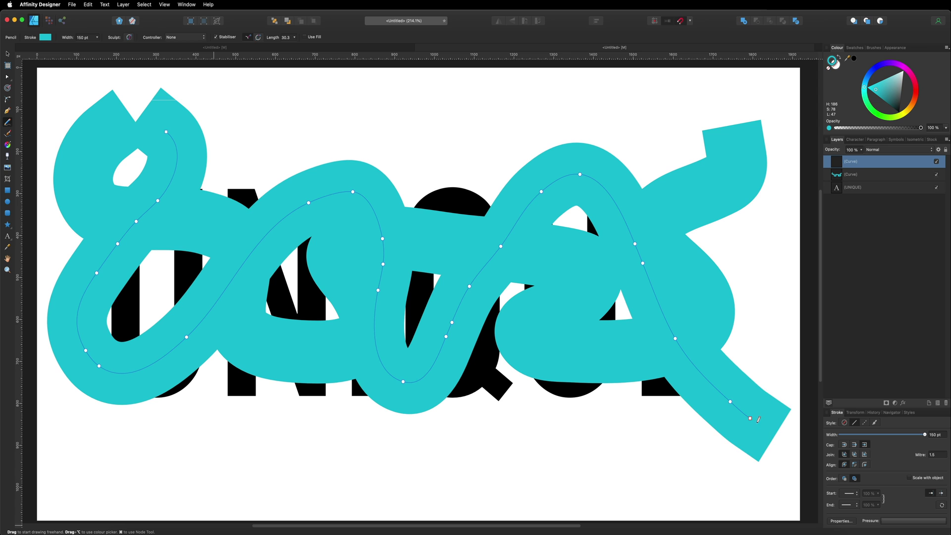
left_click(869, 110)
left_click_drag(878, 99, 880, 80)
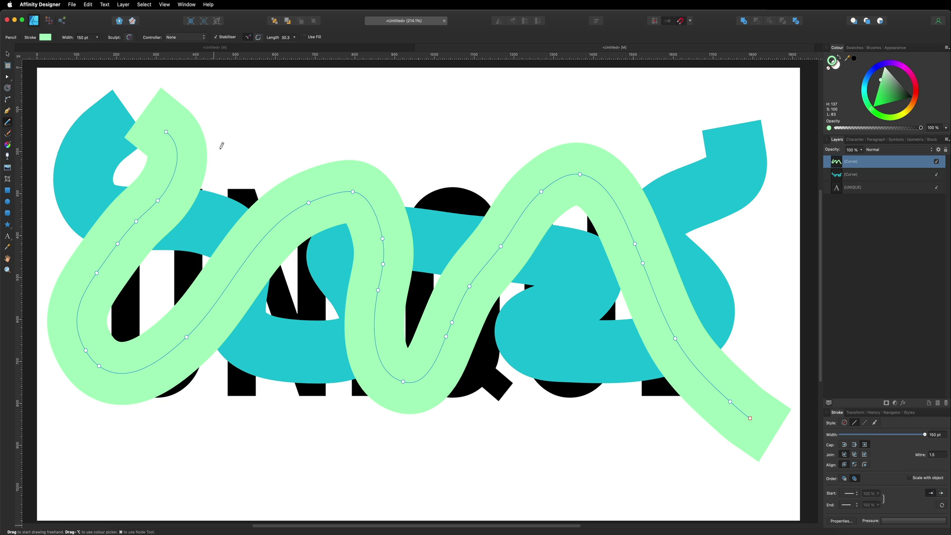
Draw a third freehand curve looping around the first U and zigzagging to the E, with a dusty pink stroke
mouse_move(214, 142)
left_mouse_down()
mouse_move(255, 188)
mouse_move(192, 238)
mouse_move(79, 283)
mouse_move(53, 321)
mouse_move(132, 363)
mouse_move(268, 317)
mouse_move(421, 208)
mouse_move(475, 188)
mouse_move(517, 266)
mouse_move(553, 371)
mouse_move(588, 406)
mouse_move(693, 328)
left_mouse_up()
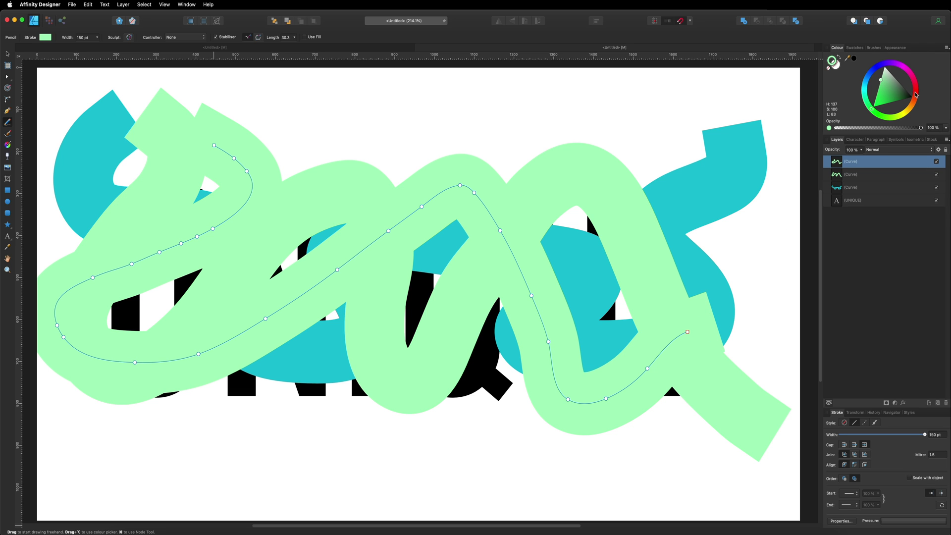
left_click(915, 93)
left_click_drag(896, 95, 886, 103)
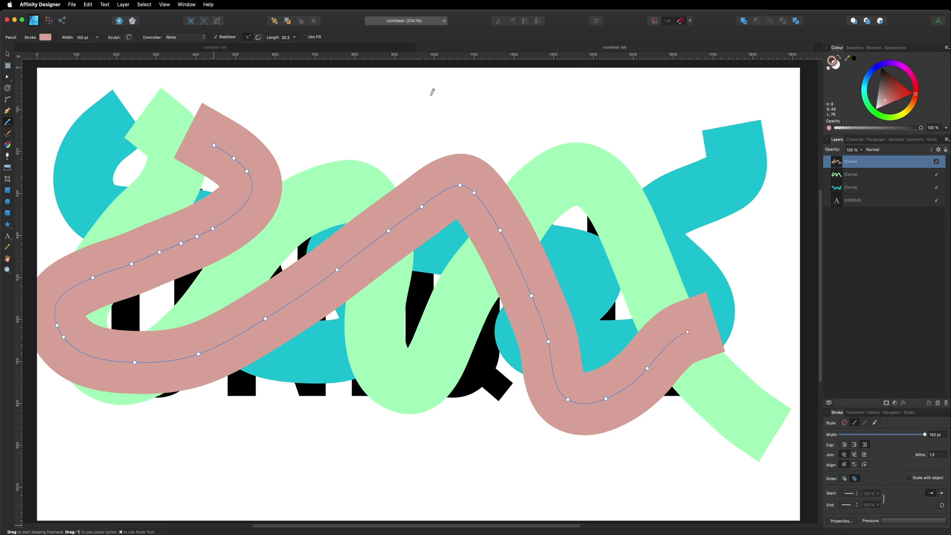
Draw a fourth freehand curve in waves across the lower half of the word and colour its stroke pale yellow
mouse_move(47, 409)
left_mouse_down()
mouse_move(143, 305)
mouse_move(195, 289)
mouse_move(226, 335)
mouse_move(243, 392)
mouse_move(271, 414)
mouse_move(437, 290)
mouse_move(522, 411)
mouse_move(607, 416)
mouse_move(760, 329)
left_mouse_up()
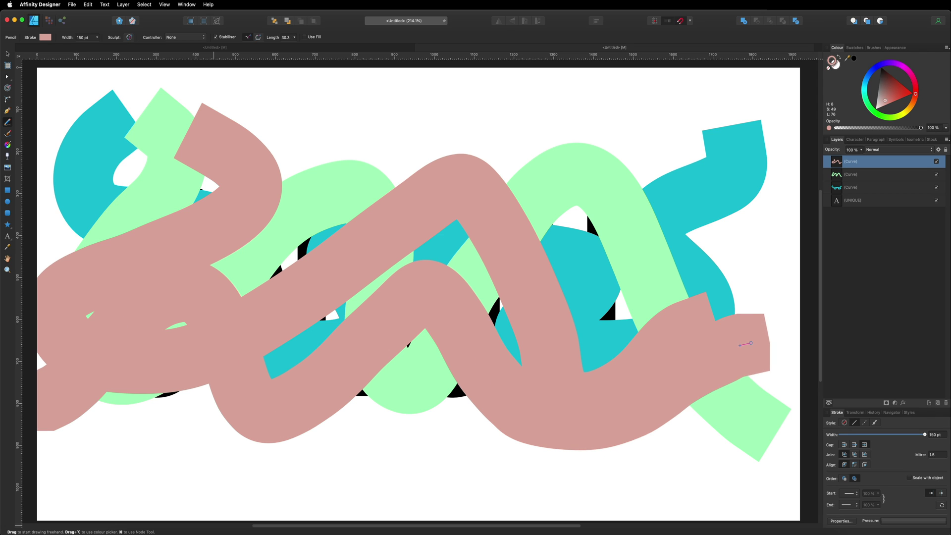
left_click(896, 118)
left_click_drag(889, 97, 873, 95)
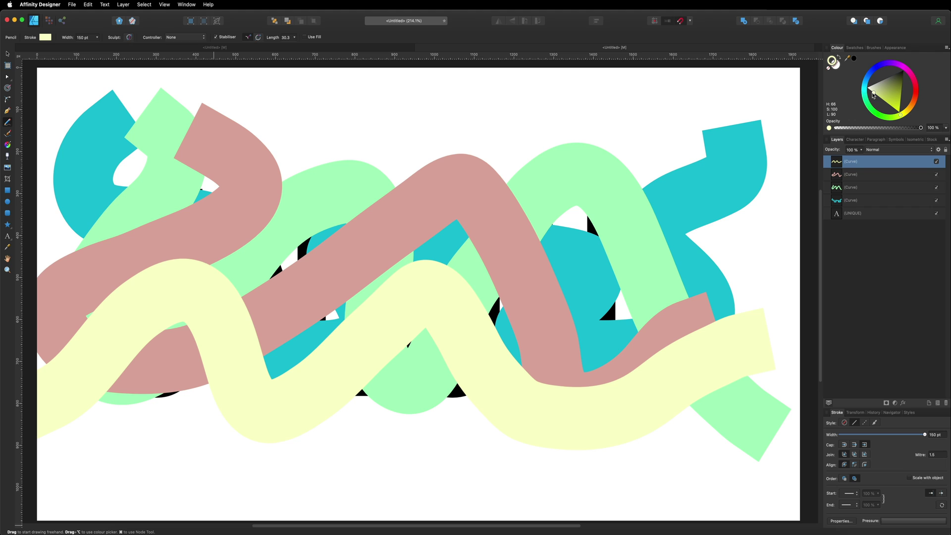
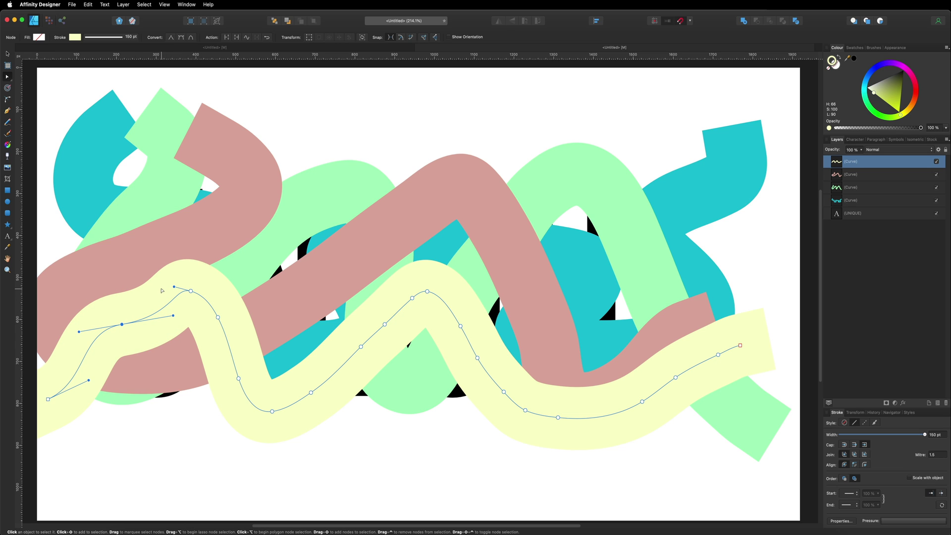
Undo the node edits made to the pale yellow curve
key("super+z")
key("super+z")
key("super+z")
key("super+z")
key("super+z")
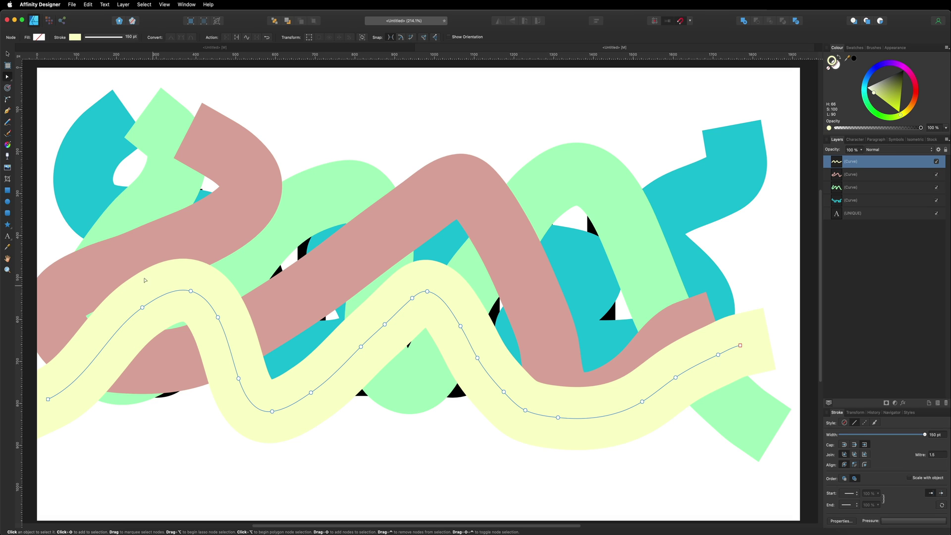
Nest all four freehand curves inside the UNIQUE text layer so the lettering clips them
left_click(7, 54)
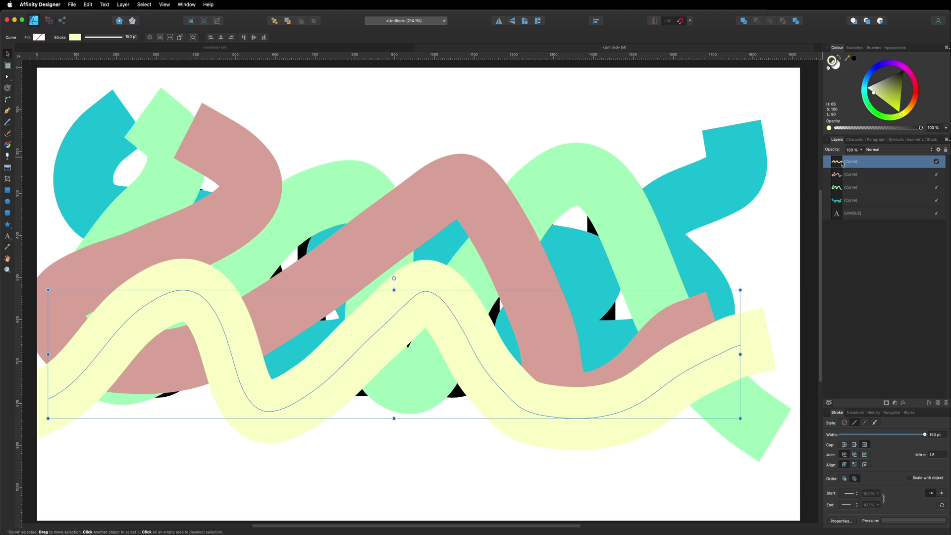
left_click_drag(838, 165, 850, 183)
left_click(850, 187)
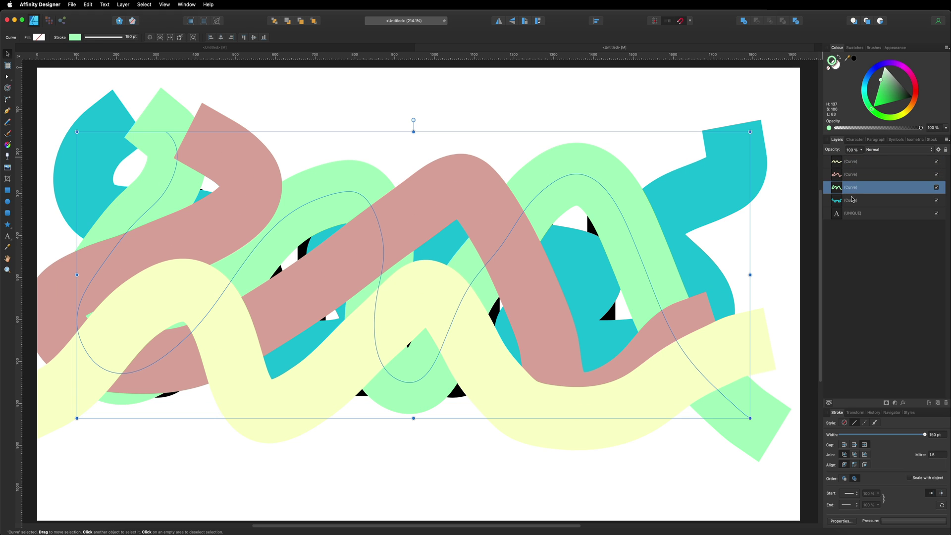
left_click(851, 200)
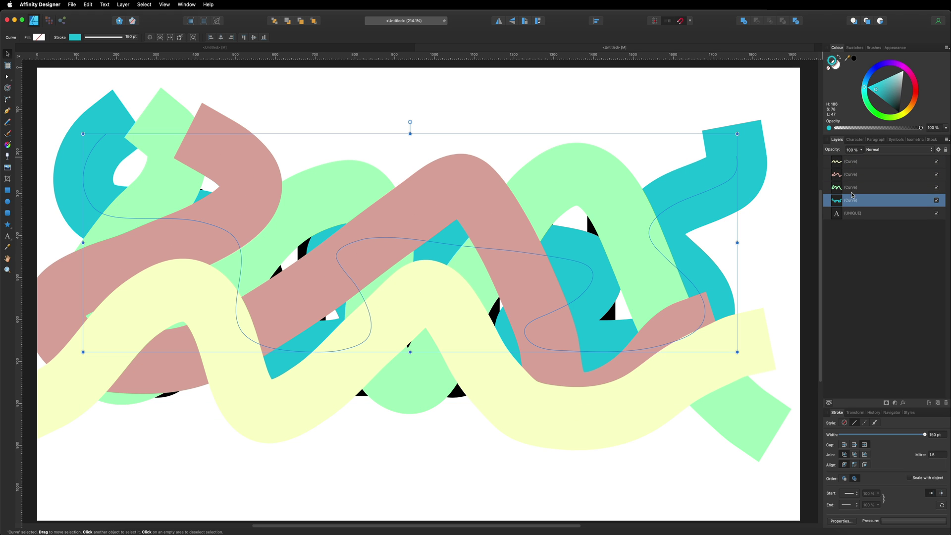
left_click(856, 162)
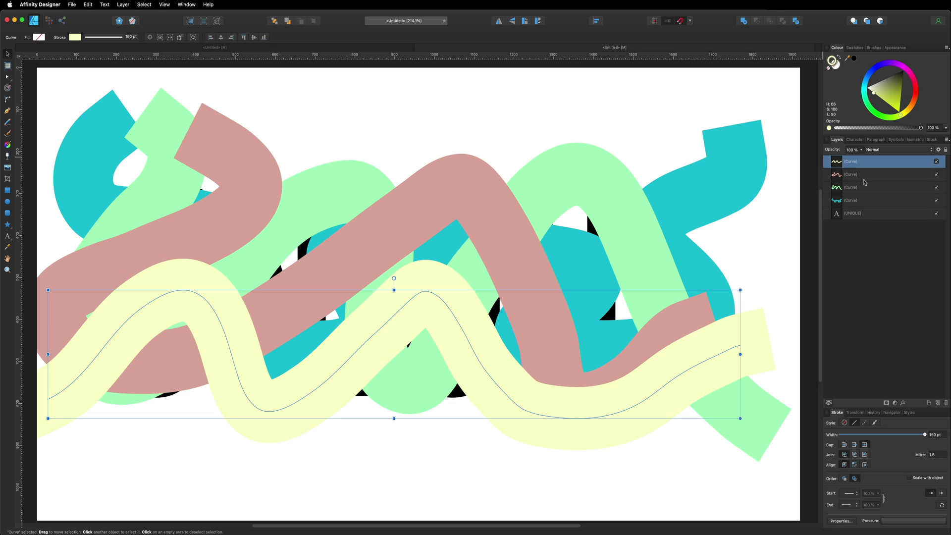
left_click(860, 201, "shift")
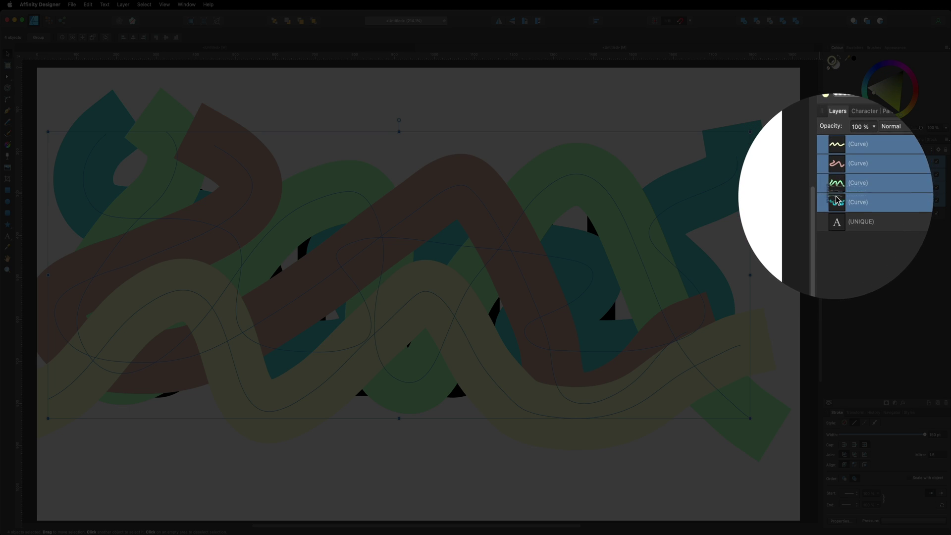
left_click_drag(836, 200, 859, 223)
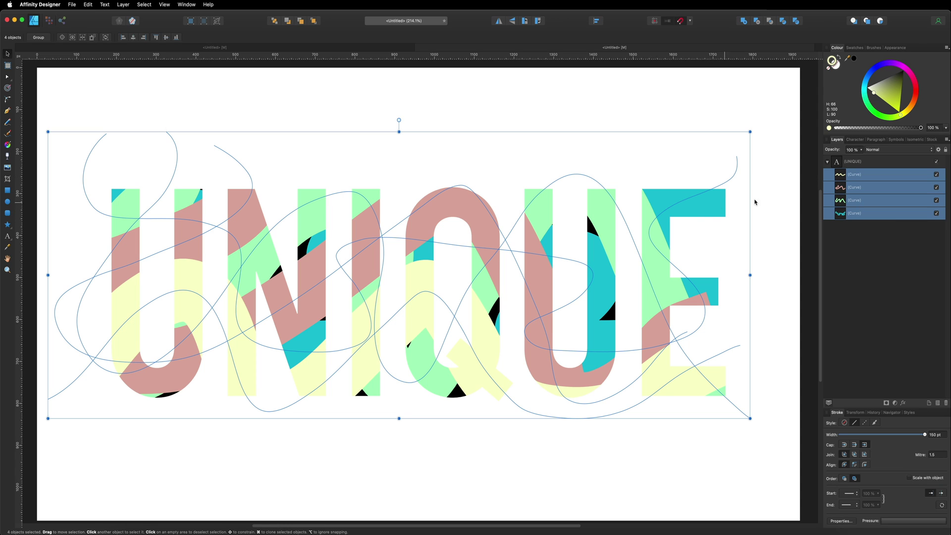
left_click(807, 228)
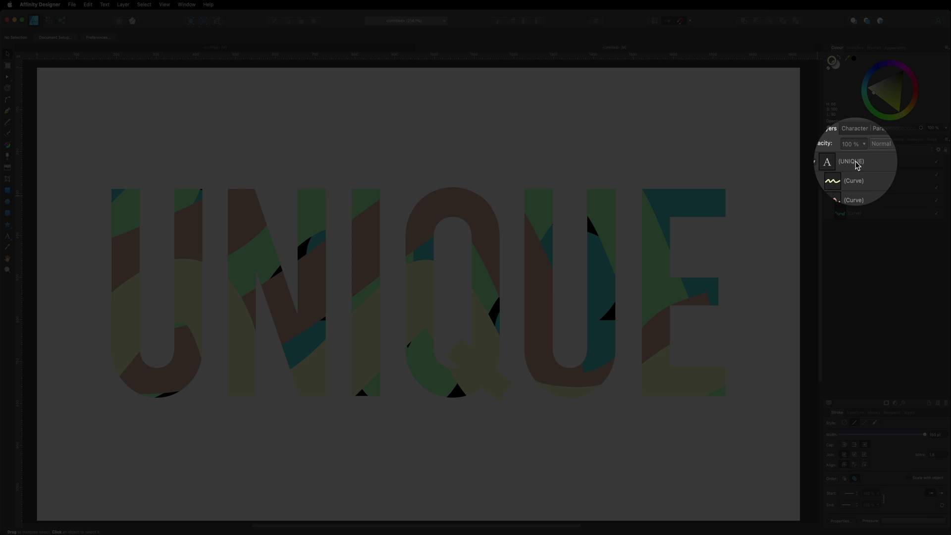
Change the UNIQUE text's fill to a mid green with hue 119, saturation 38 and lightness 57
left_click(852, 164)
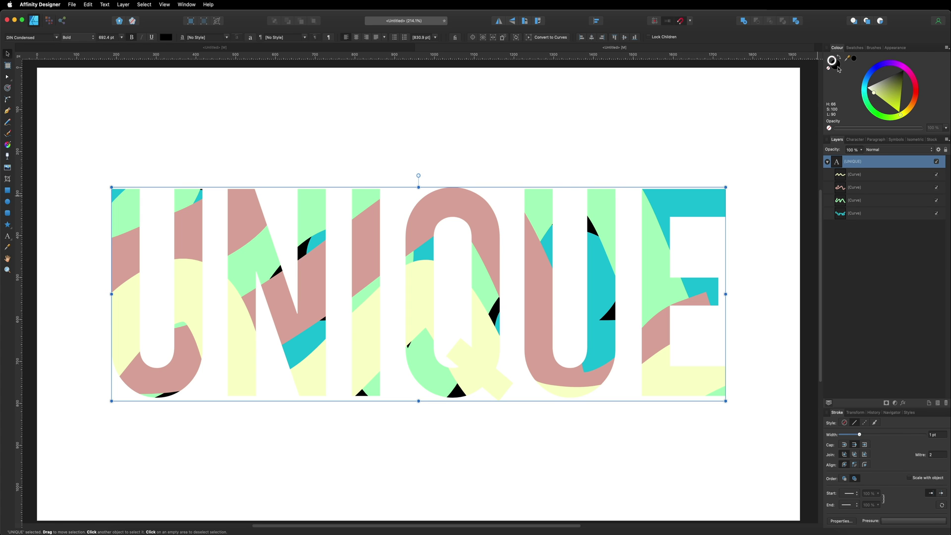
left_click(837, 67)
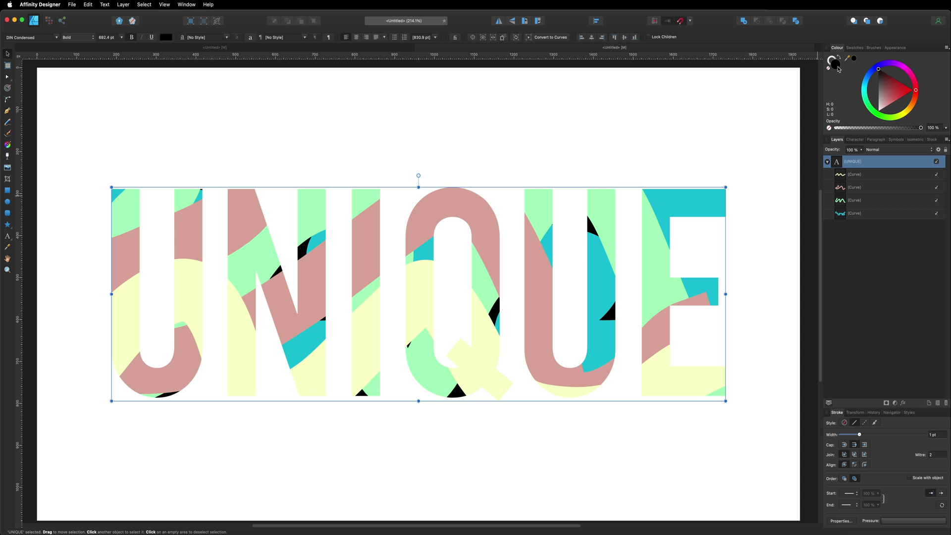
left_click(877, 113)
left_click_drag(888, 104, 888, 91)
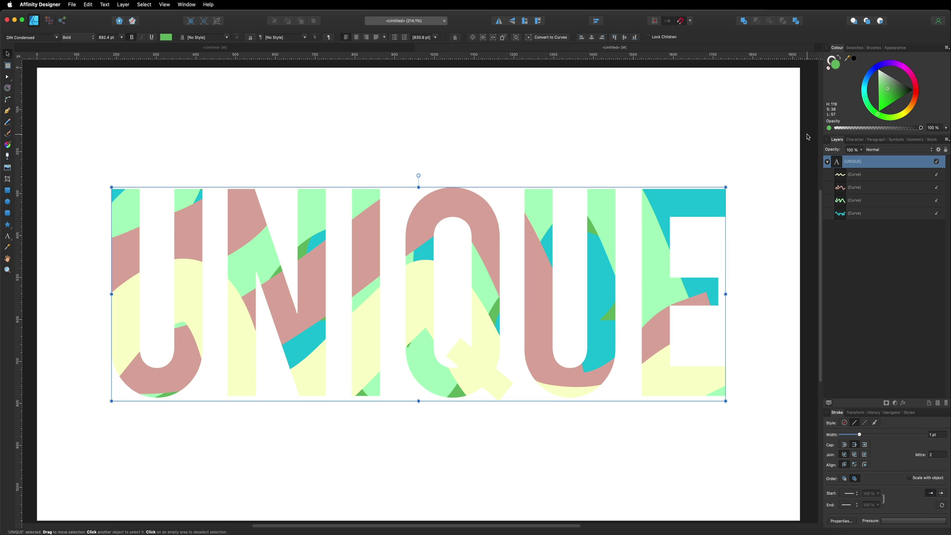
Add an outer shadow to the pale yellow curve with a 10 px radius and 10 px offset
left_click(855, 174)
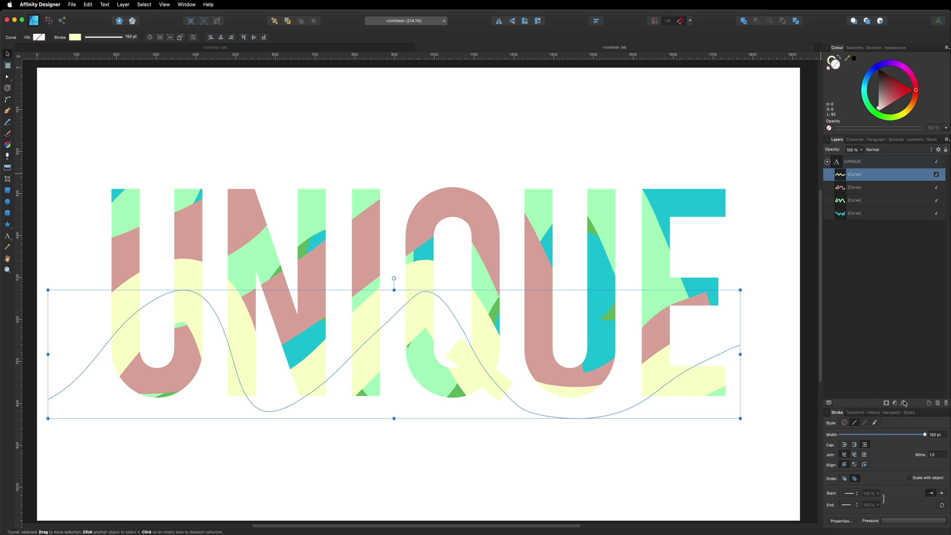
left_click(903, 402)
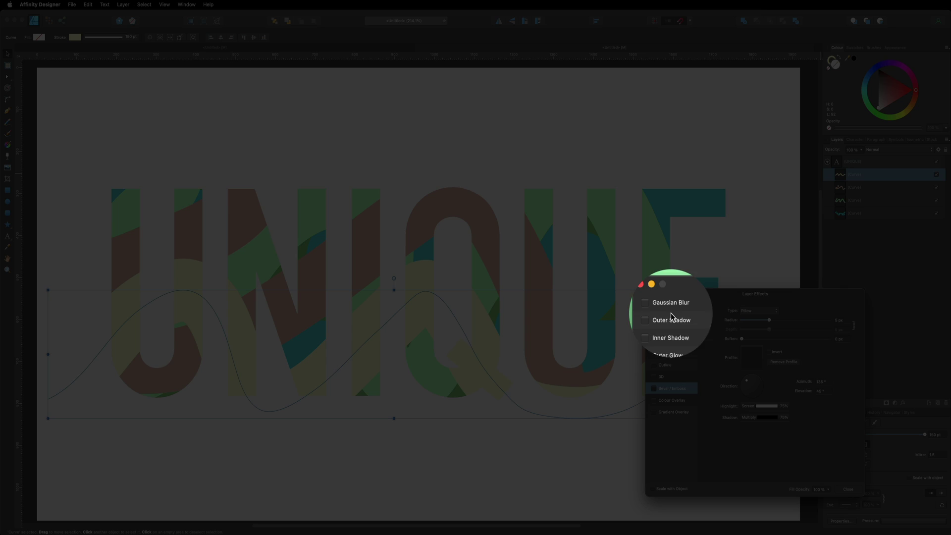
left_click(653, 318)
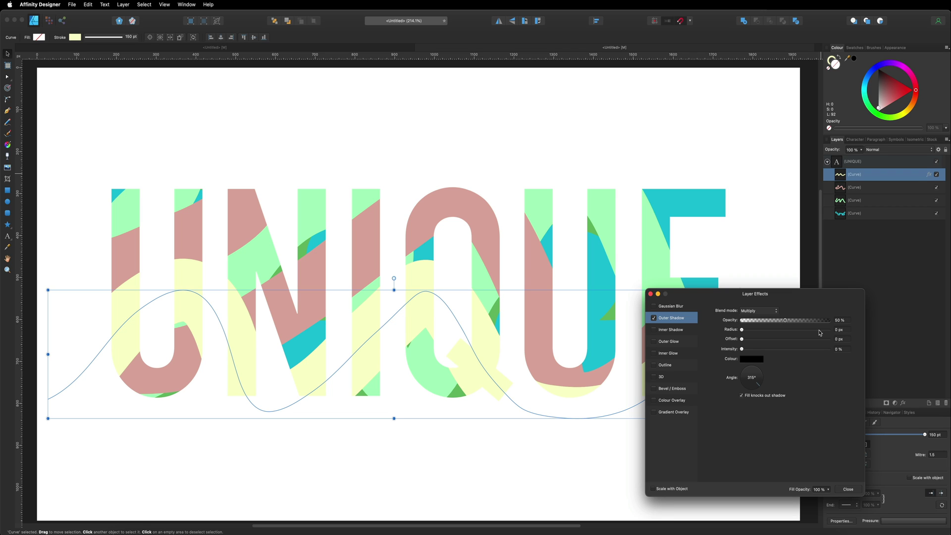
left_click(841, 330)
type("10")
key("Tab")
type("10")
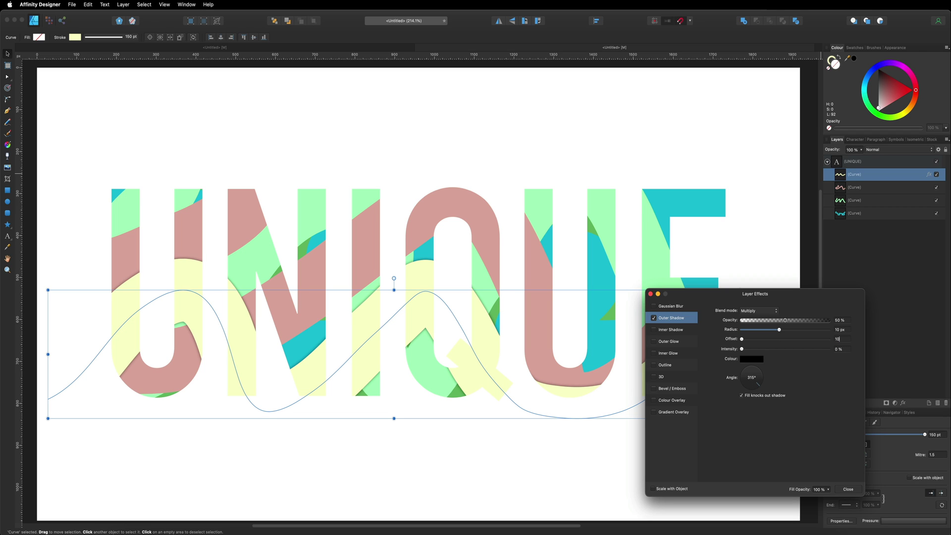
key("Return")
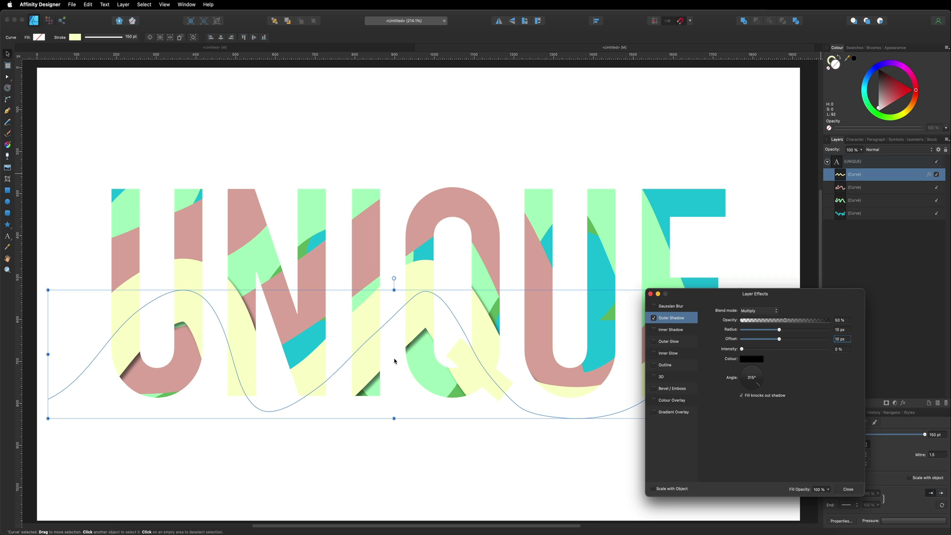
Set the outer shadow's radius and offset to 5 px each, and raise its opacity slightly
left_click(841, 329)
type("5")
key("Tab")
type("5")
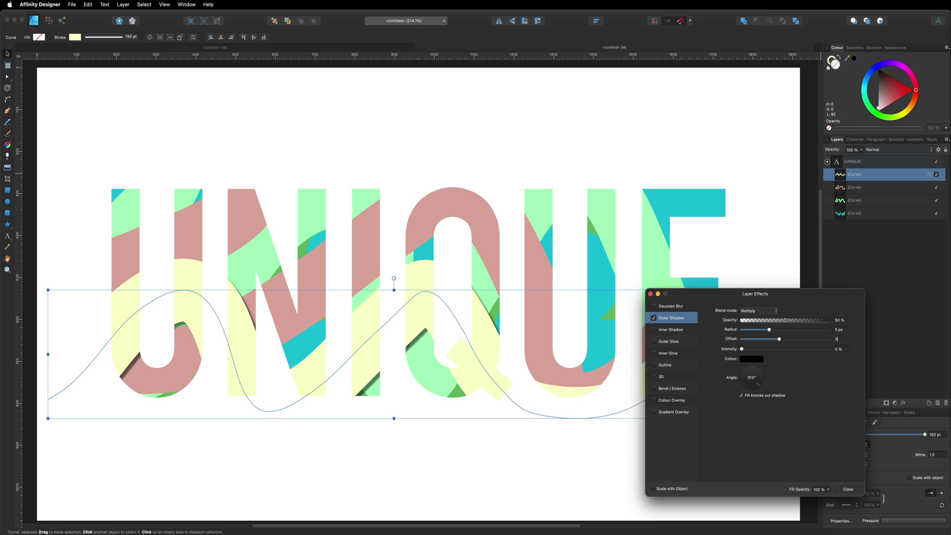
key("Return")
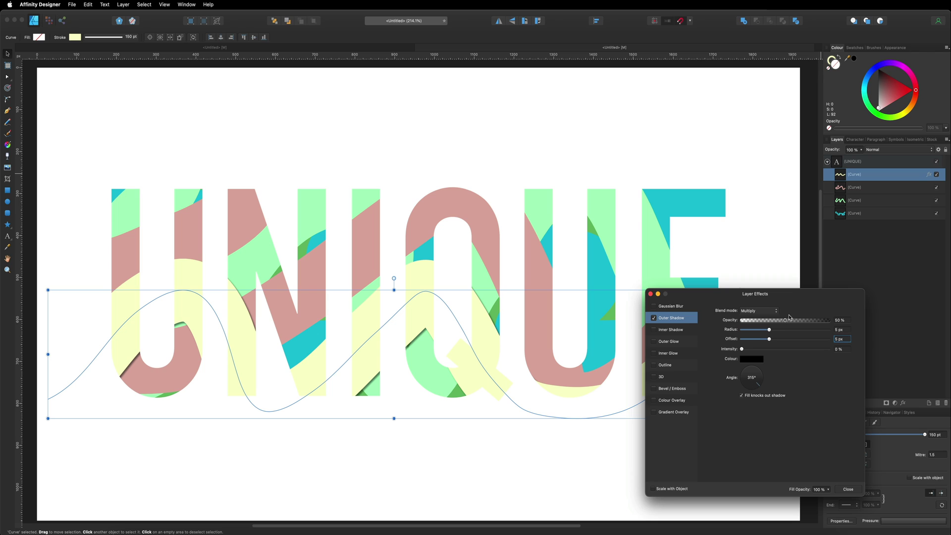
mouse_move(784, 320)
left_mouse_down()
mouse_move(814, 323)
mouse_move(748, 323)
mouse_move(793, 324)
left_mouse_up()
left_click(847, 489)
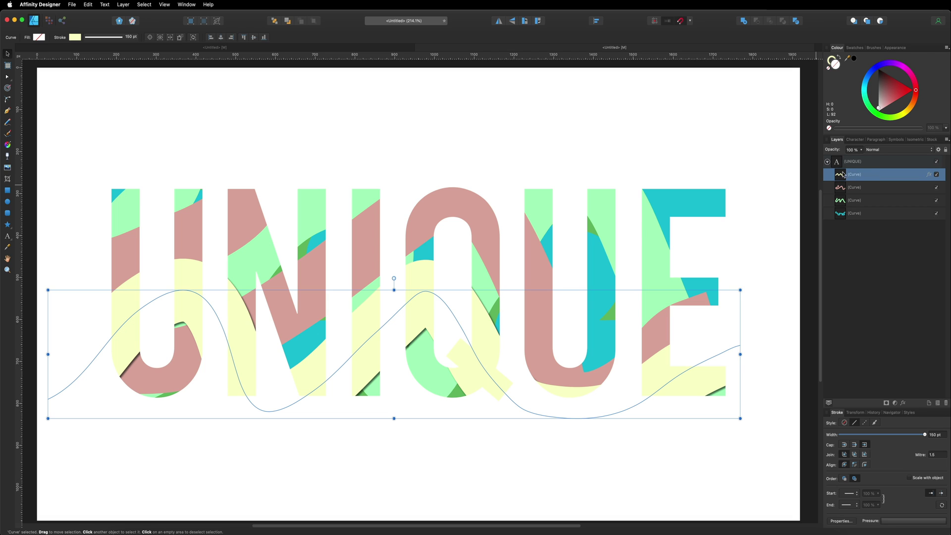
Paste the pale yellow curve's layer effects onto the dusty pink, light green and turquoise curves
left_click(864, 191)
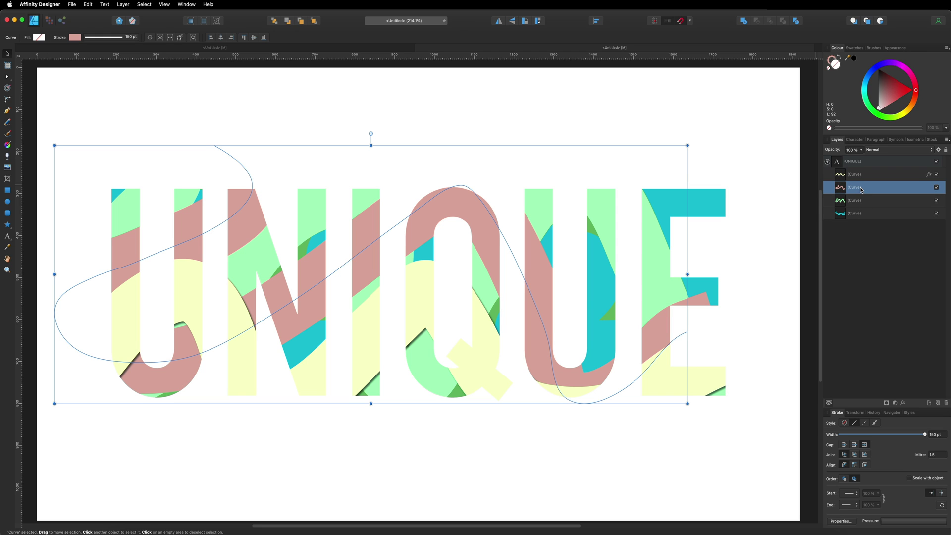
left_click(864, 216, "shift")
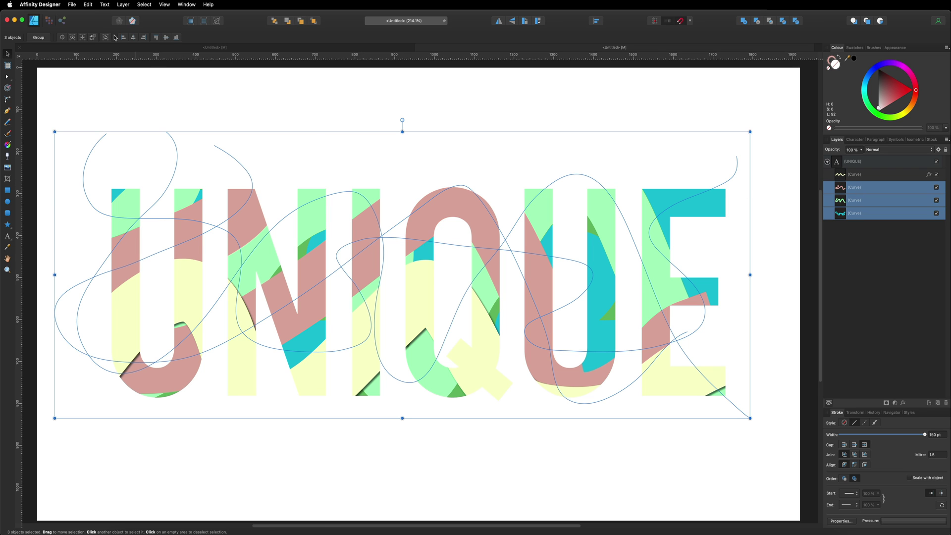
left_click(88, 5)
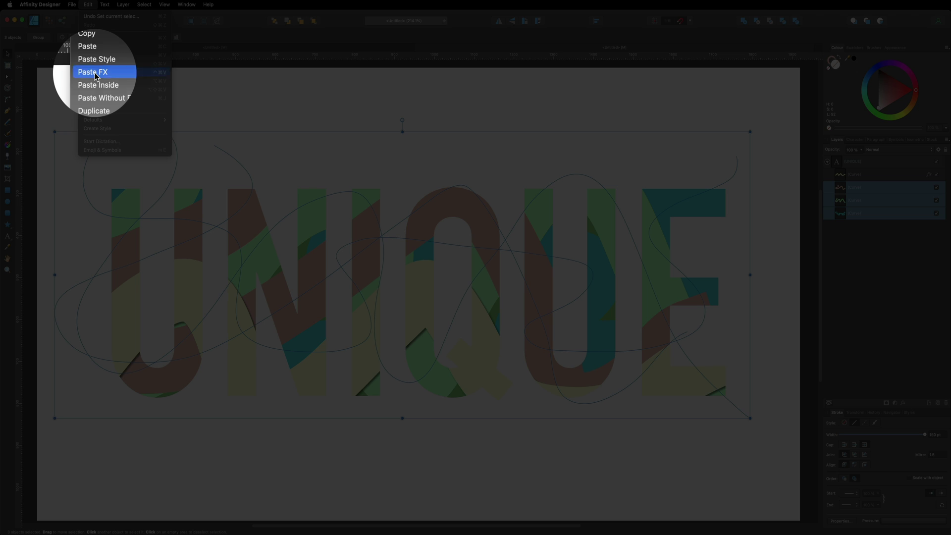
left_click(95, 73)
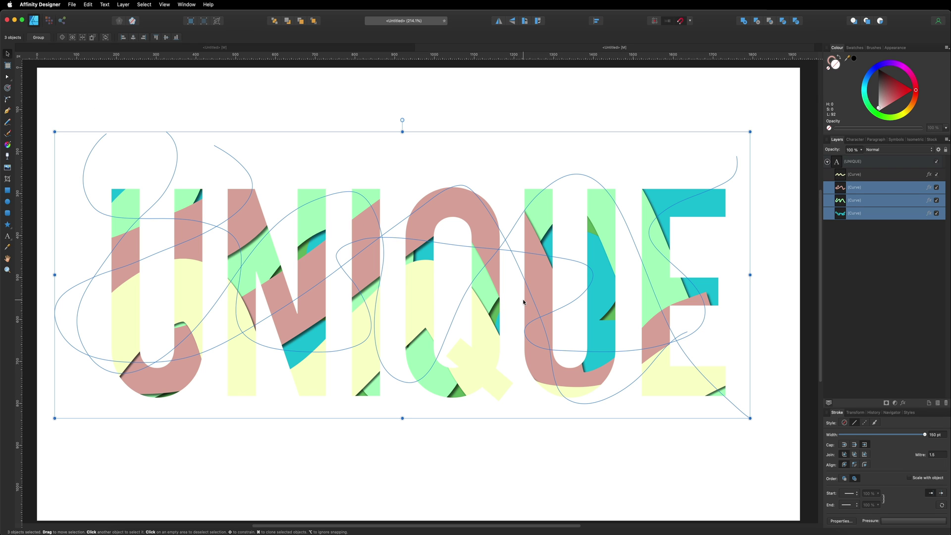
left_click(766, 134)
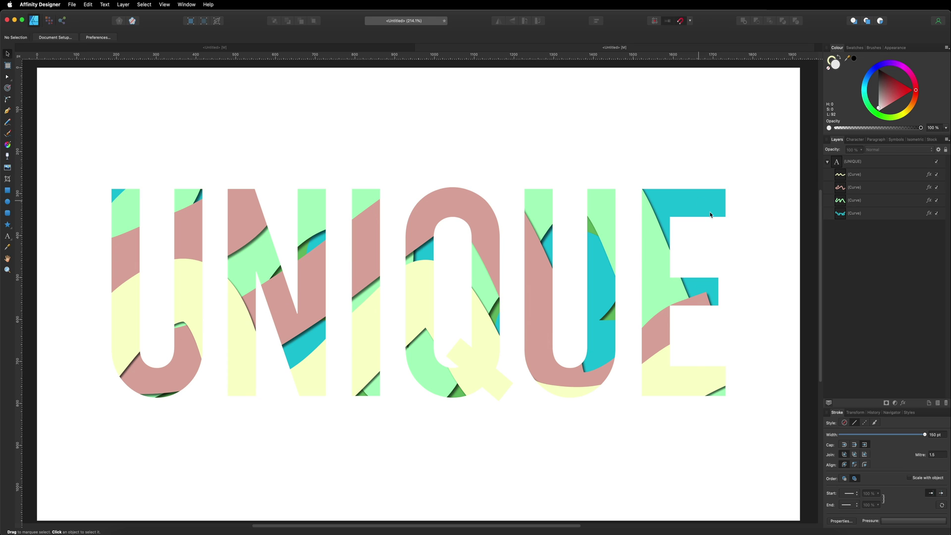
Try the light green curve above the dusty pink one in the layer order, and return it below
left_click(855, 175)
left_click(855, 187)
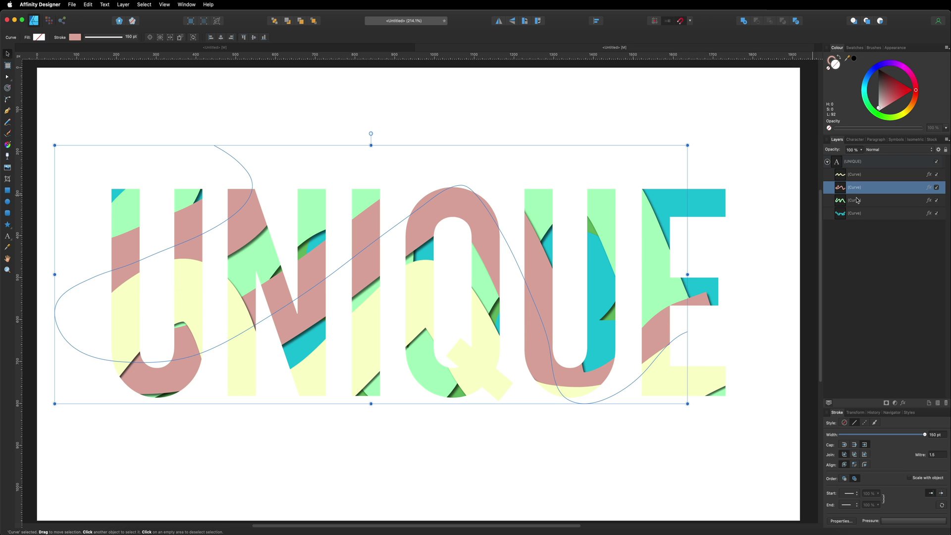
left_click(857, 200)
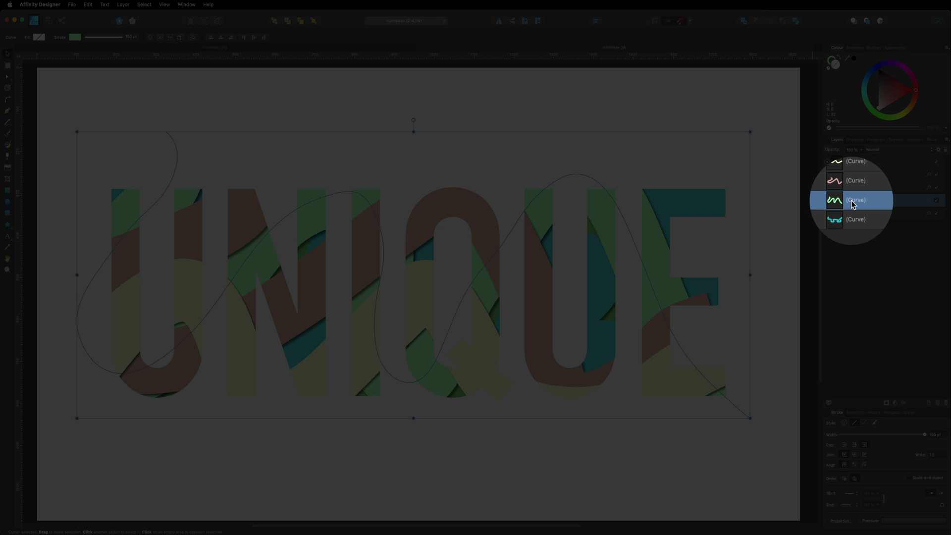
left_click_drag(859, 199, 859, 187)
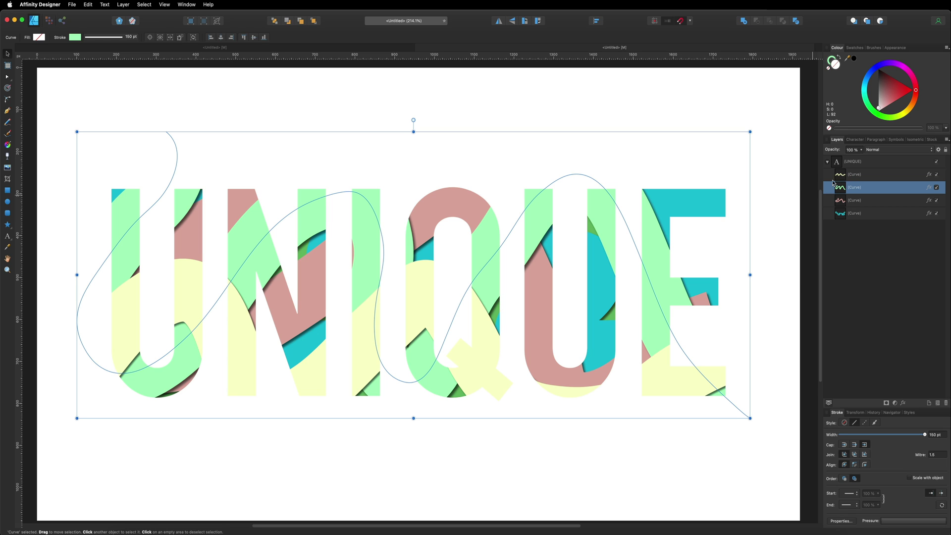
left_click_drag(865, 188, 862, 205)
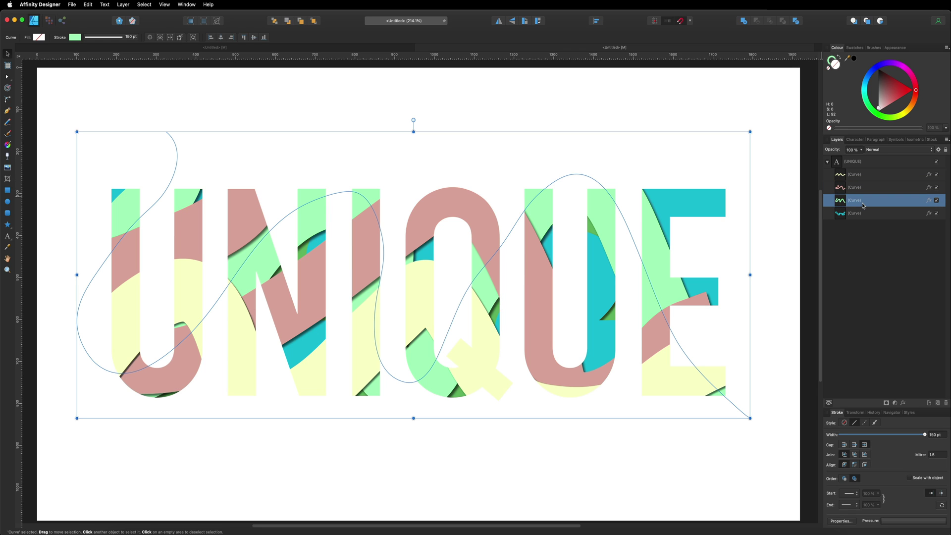
left_click(758, 206)
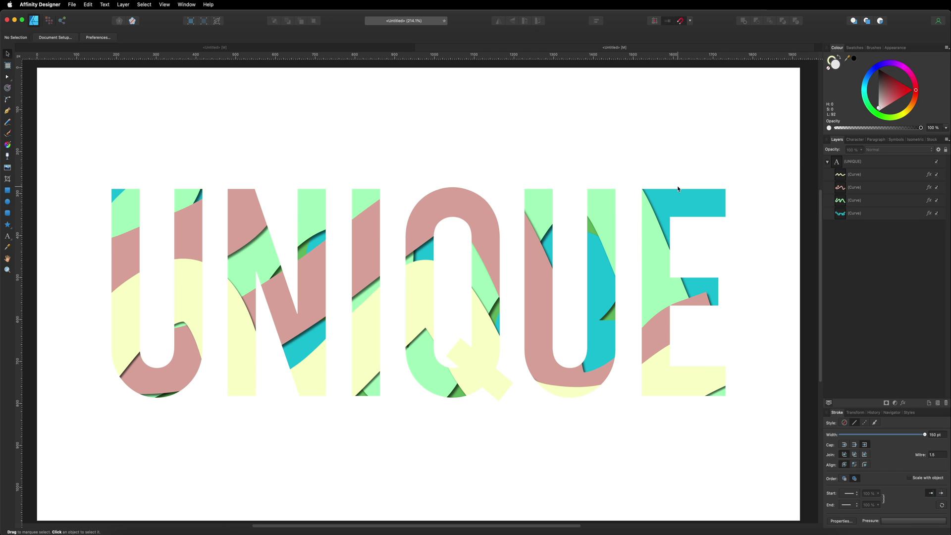
Give the pale yellow curve's stroke a linear gradient starting from a stronger yellow with hue 52, saturation 100 and lightness 75
left_click(864, 175)
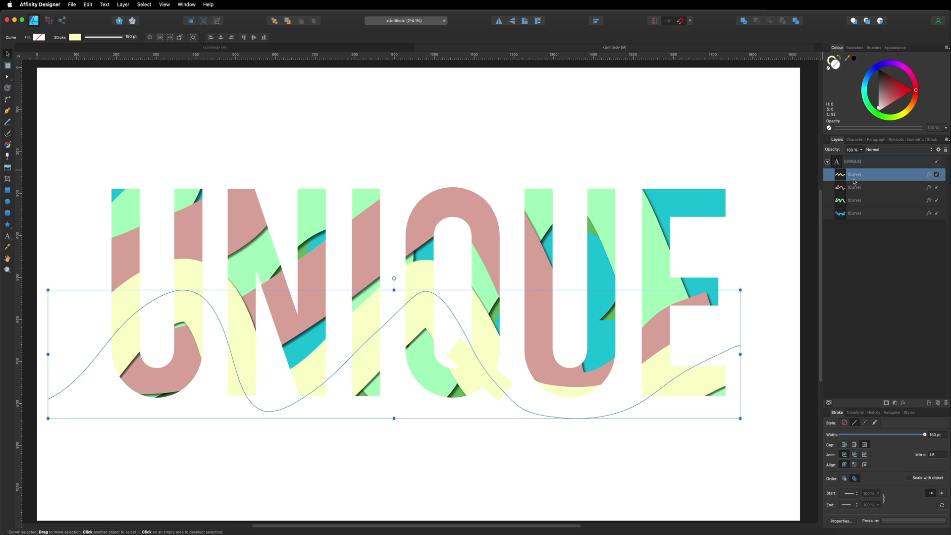
left_click(844, 189)
left_click(843, 177)
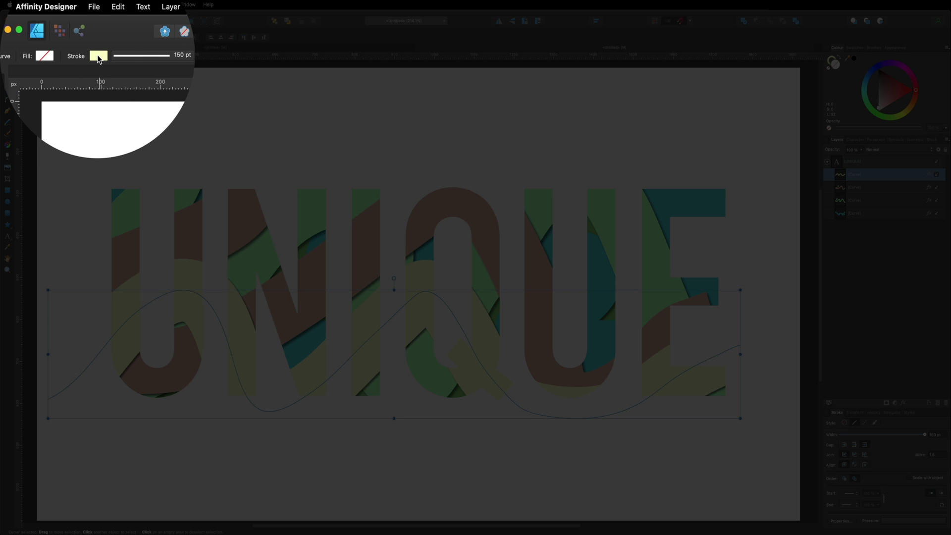
left_click(99, 56)
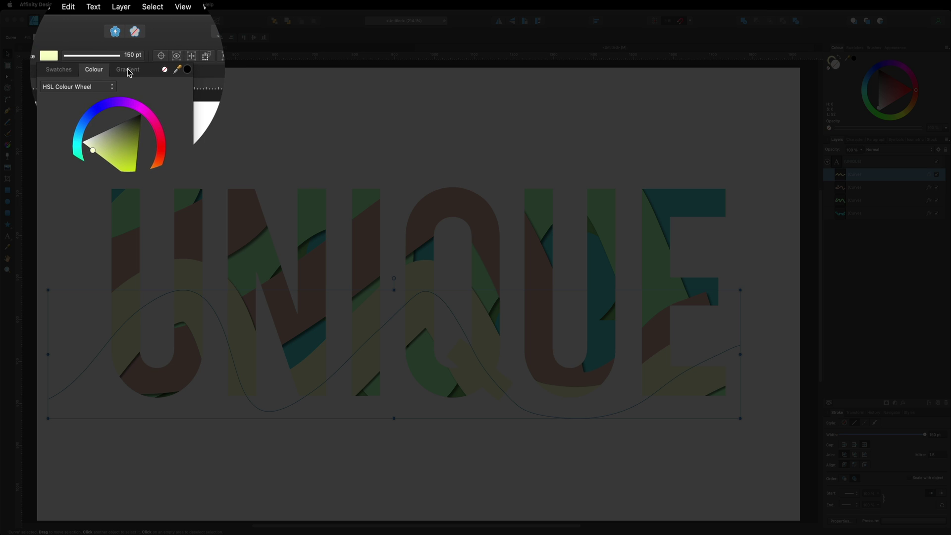
left_click(129, 72)
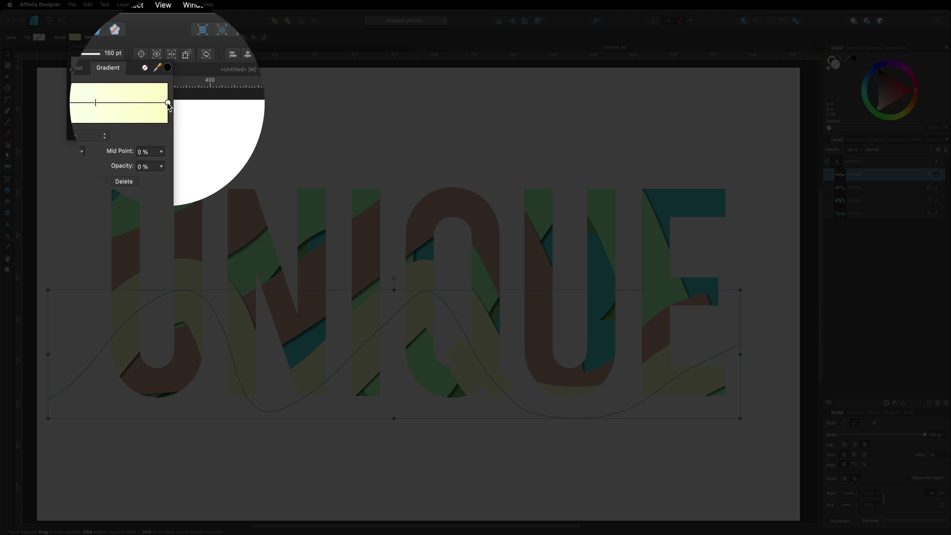
left_click(98, 105)
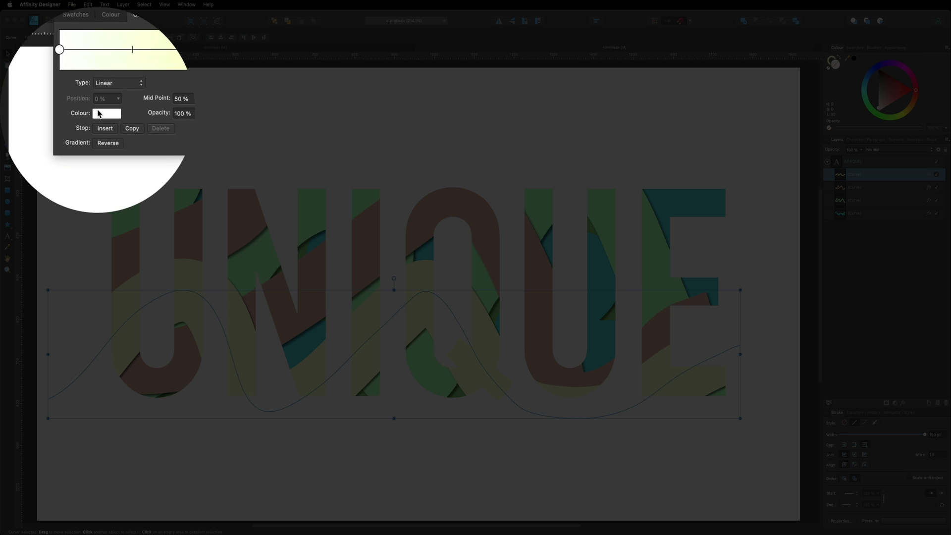
left_click(102, 113)
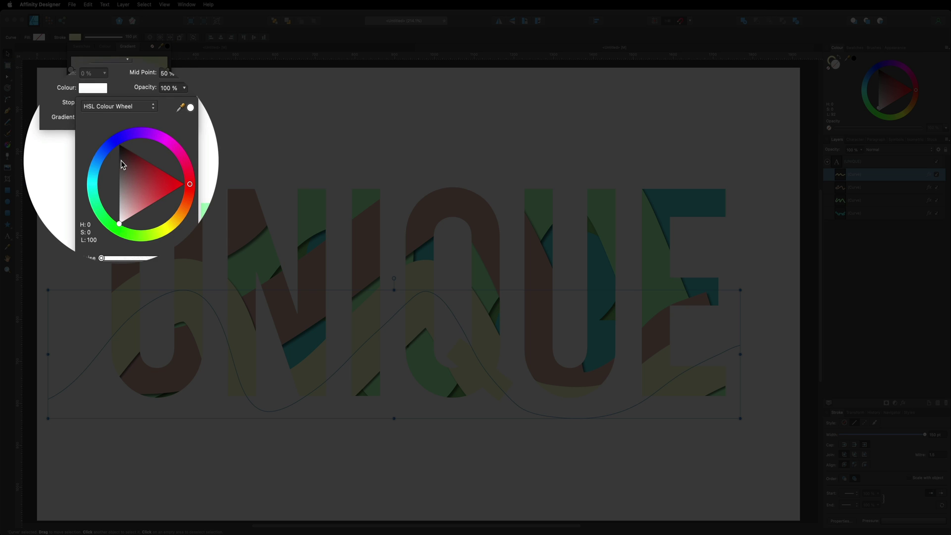
left_click(156, 201)
mouse_move(144, 196)
left_mouse_down()
mouse_move(121, 189)
mouse_move(128, 194)
left_mouse_up()
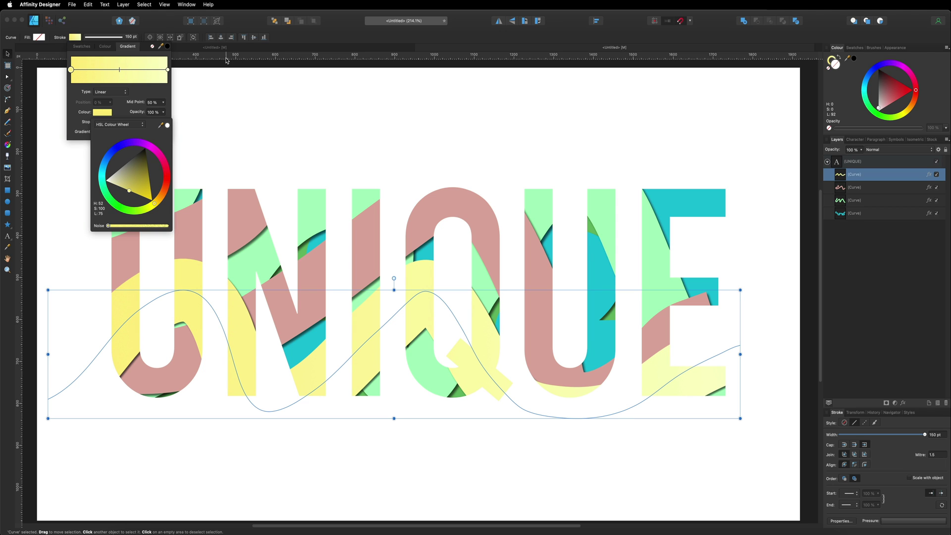
Give the dusty pink curve's stroke a linear gradient starting from a stronger red with hue 0, saturation 100 and lightness 74
left_click(856, 189)
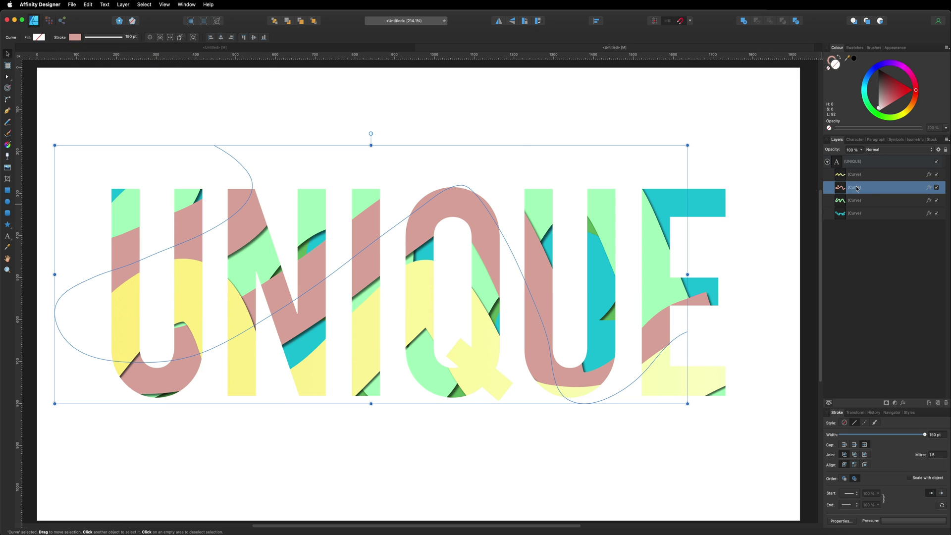
left_click(76, 38)
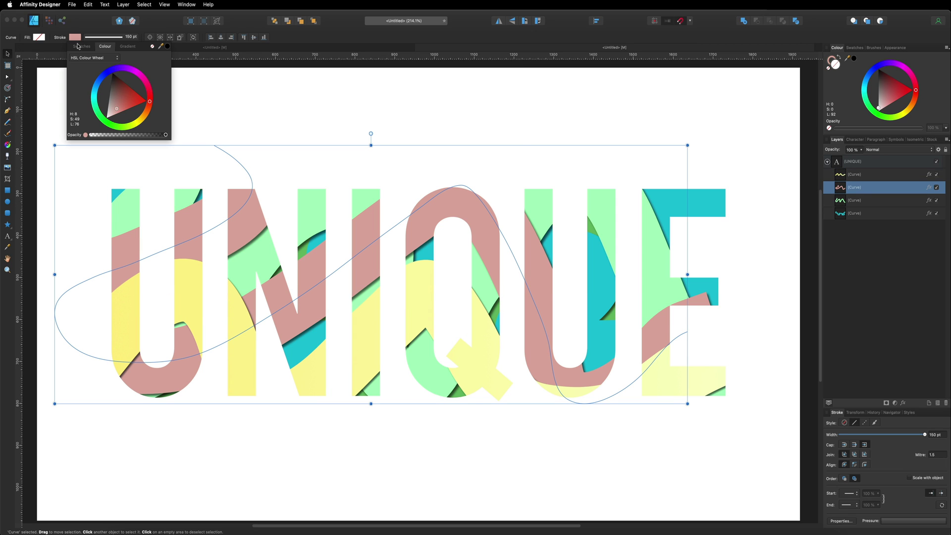
left_click(127, 46)
left_click(71, 69)
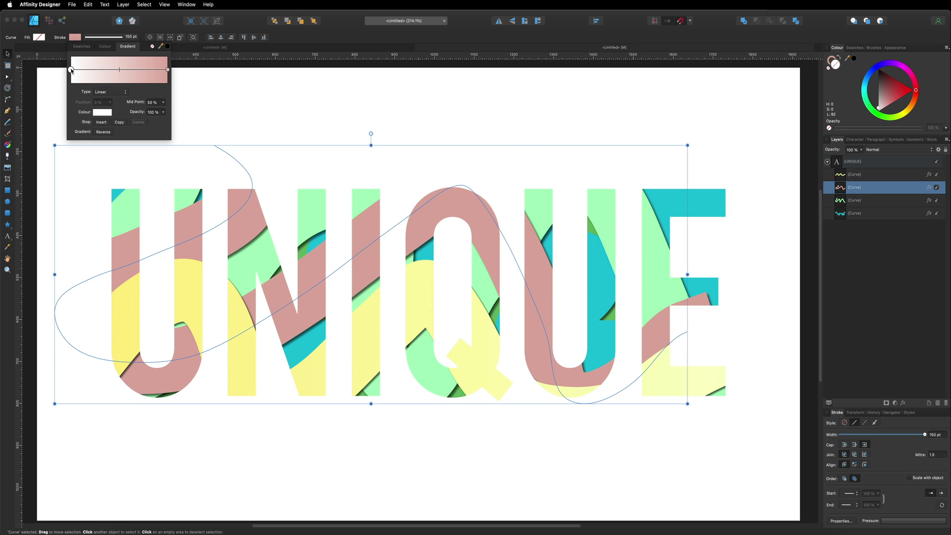
left_click(103, 112)
left_click_drag(144, 187, 143, 193)
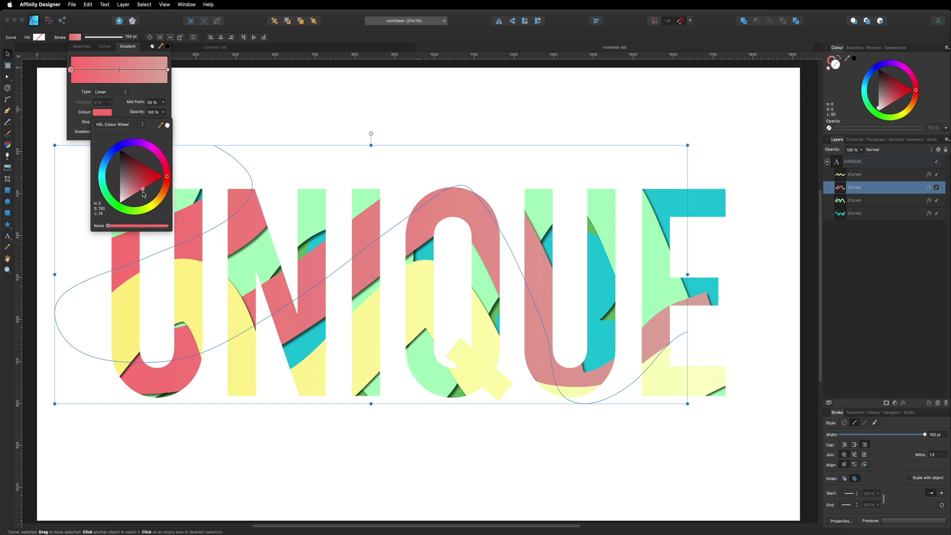
Give the light green curve's stroke a linear gradient starting from a deep green with hue 128, saturation 100 and lightness 34
left_click(341, 152)
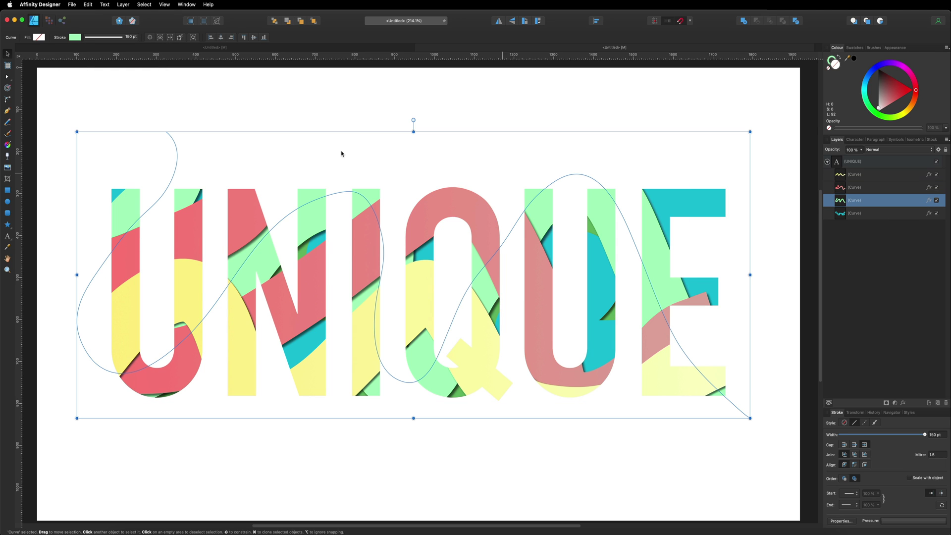
left_click(75, 37)
left_click(127, 46)
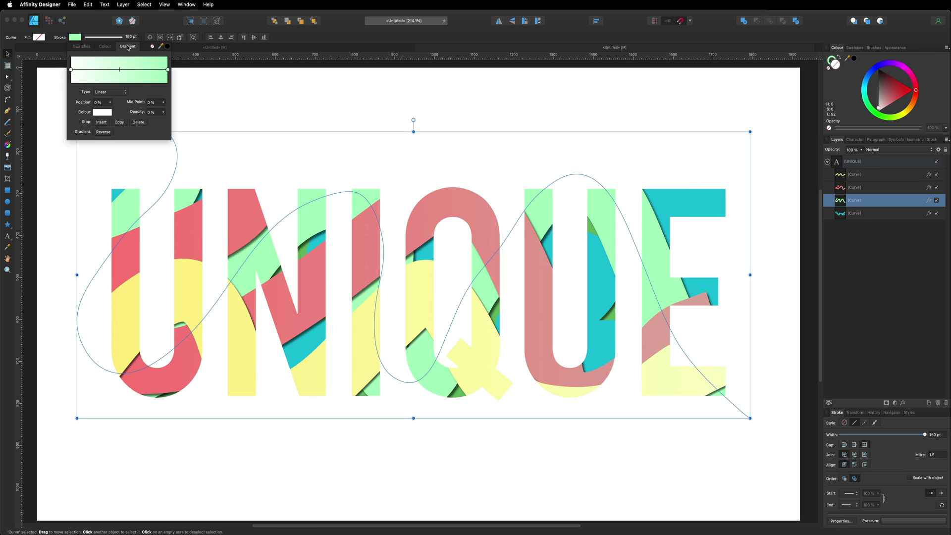
left_click(71, 70)
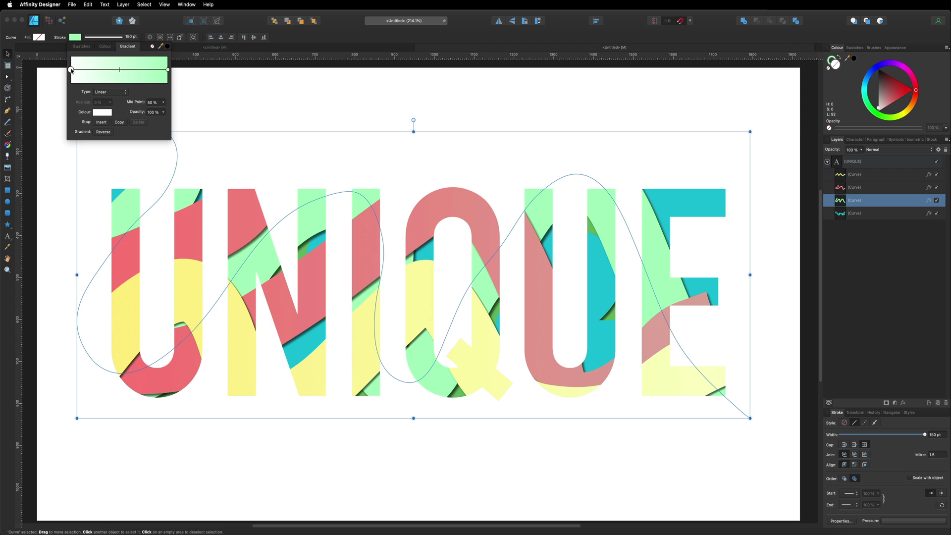
left_click(104, 114)
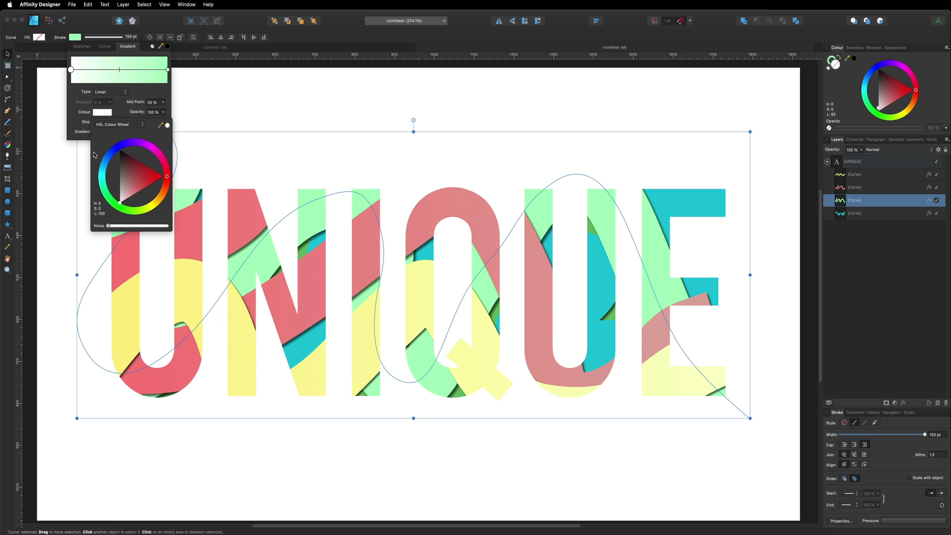
left_click(113, 203)
mouse_move(125, 187)
left_mouse_down()
mouse_move(145, 196)
mouse_move(132, 197)
left_mouse_up()
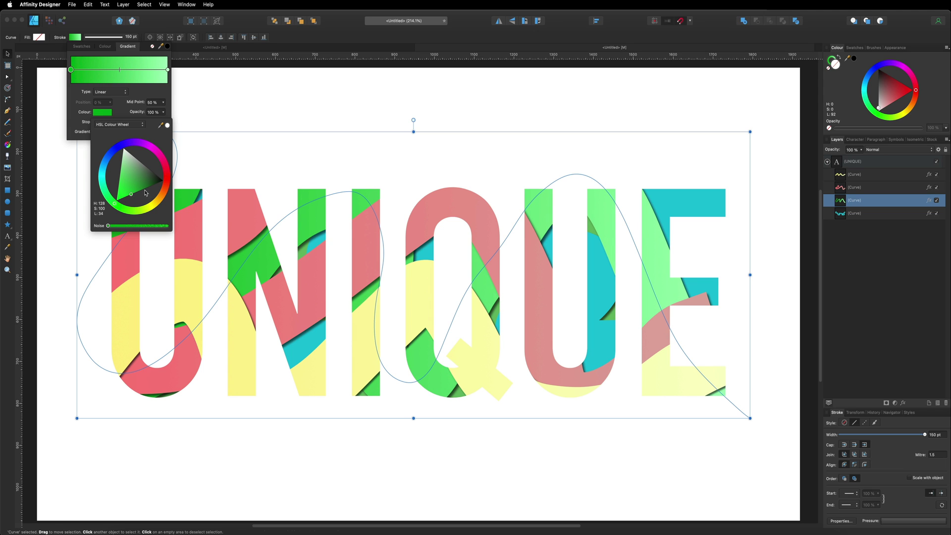
Give the turquoise curve's stroke a linear gradient starting from a darker blue with hue 196, saturation 91 and lightness 35, and deselect it
left_click(854, 213)
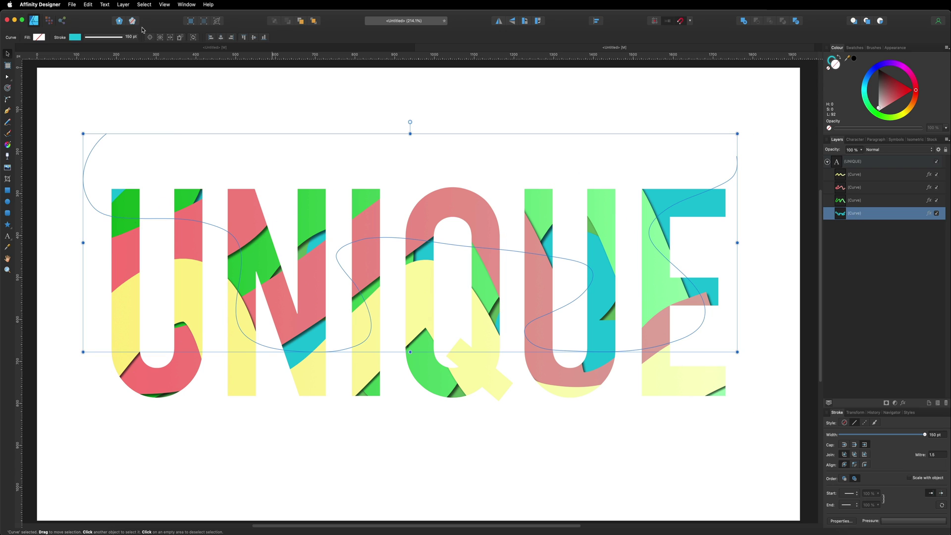
left_click(77, 39)
left_click(122, 47)
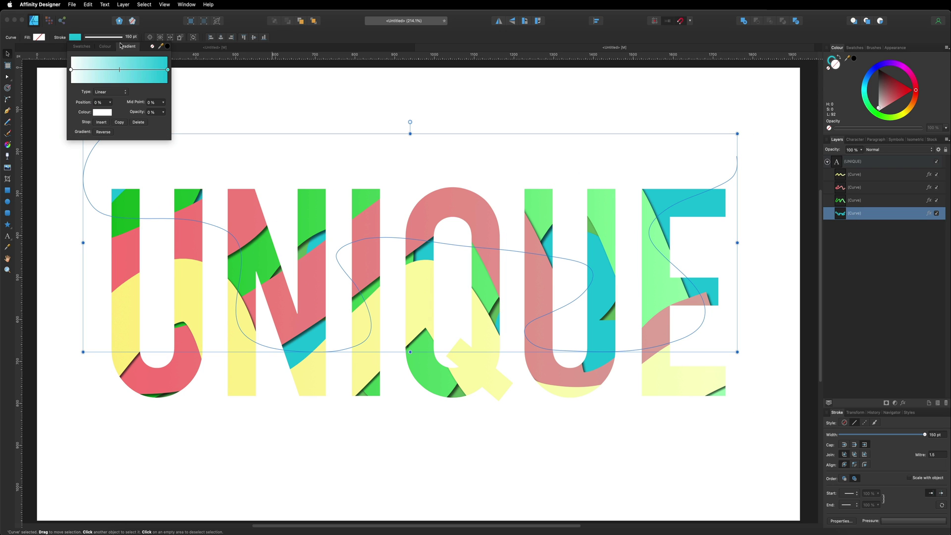
left_click(71, 70)
left_click(104, 113)
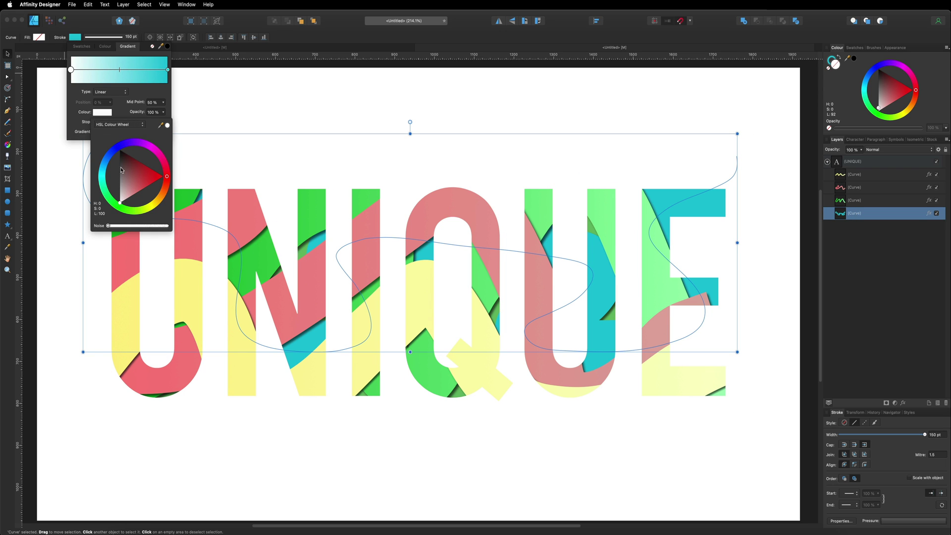
left_click(119, 179)
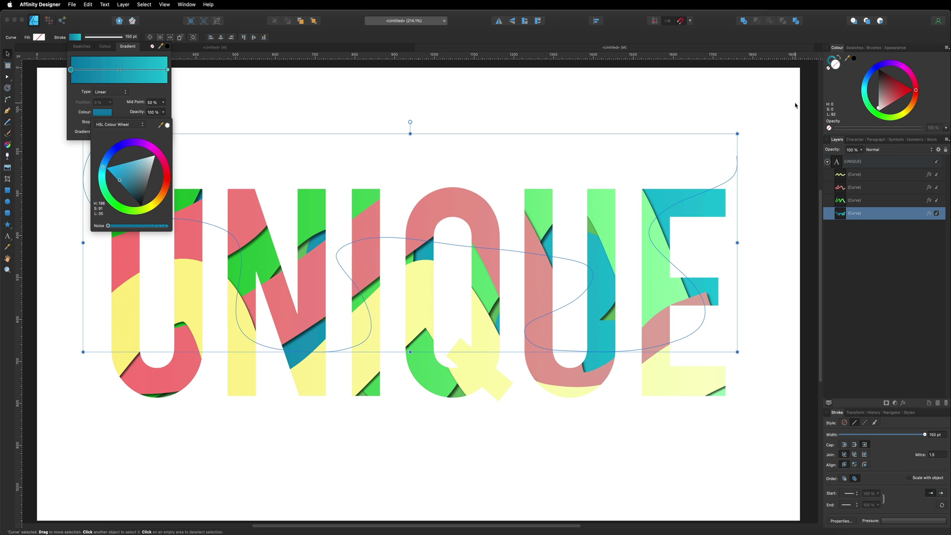
left_click(811, 91)
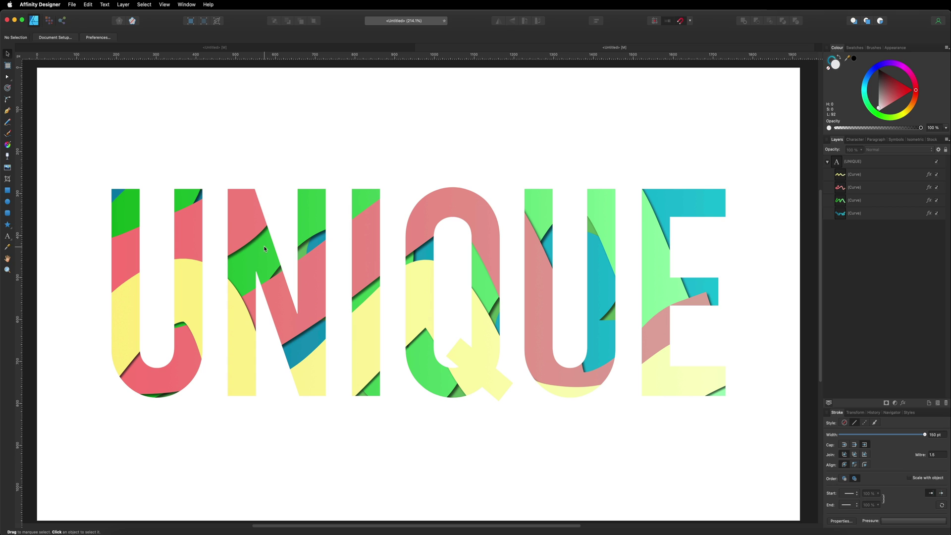
Convert the UNIQUE text to curves
left_click(856, 163)
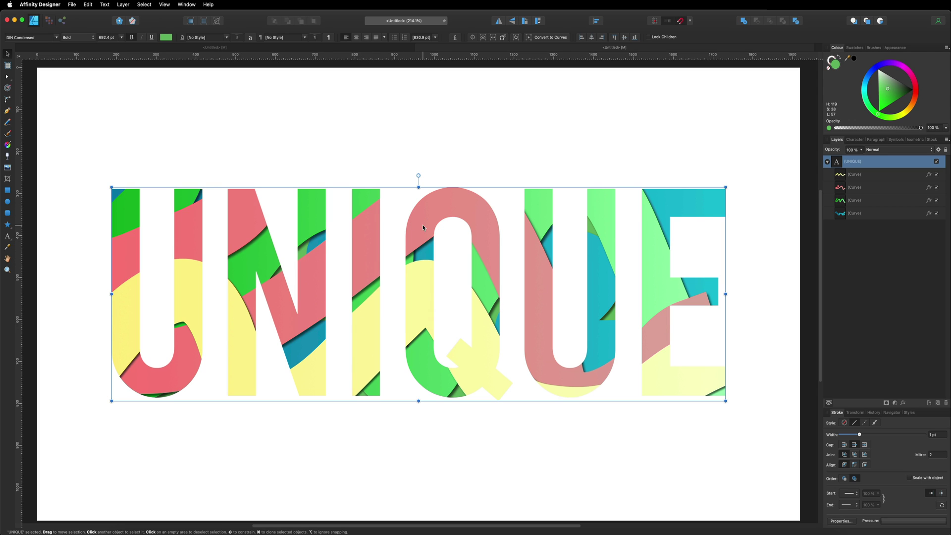
right_click(362, 216)
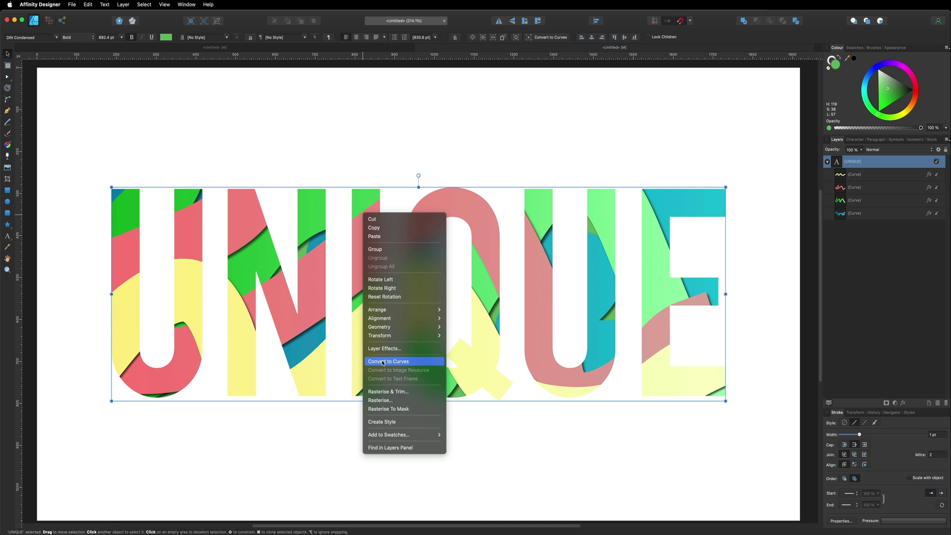
left_click(382, 362)
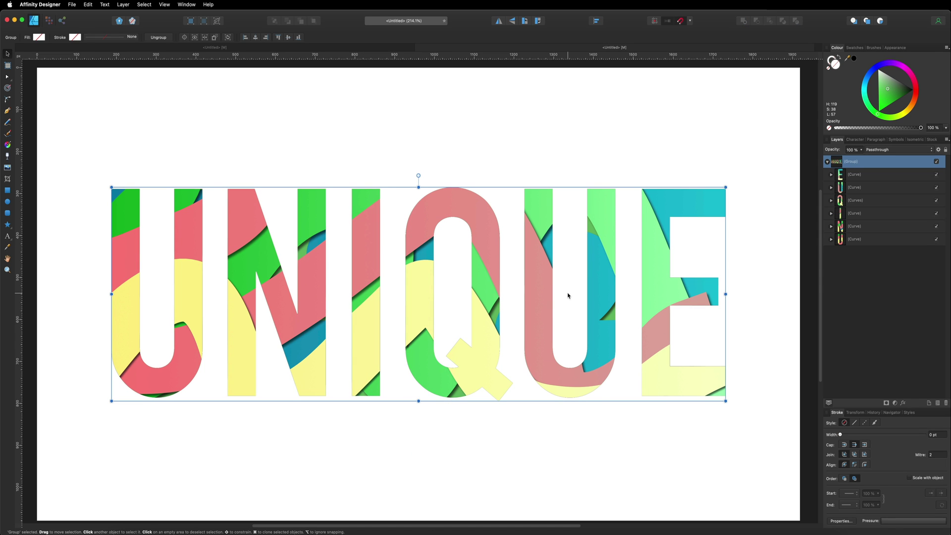
Check which curve in the converted group belongs to each letter of UNIQUE
left_click(859, 175)
left_click(857, 188)
left_click(857, 200)
left_click(857, 214)
left_click(857, 226)
left_click(857, 239)
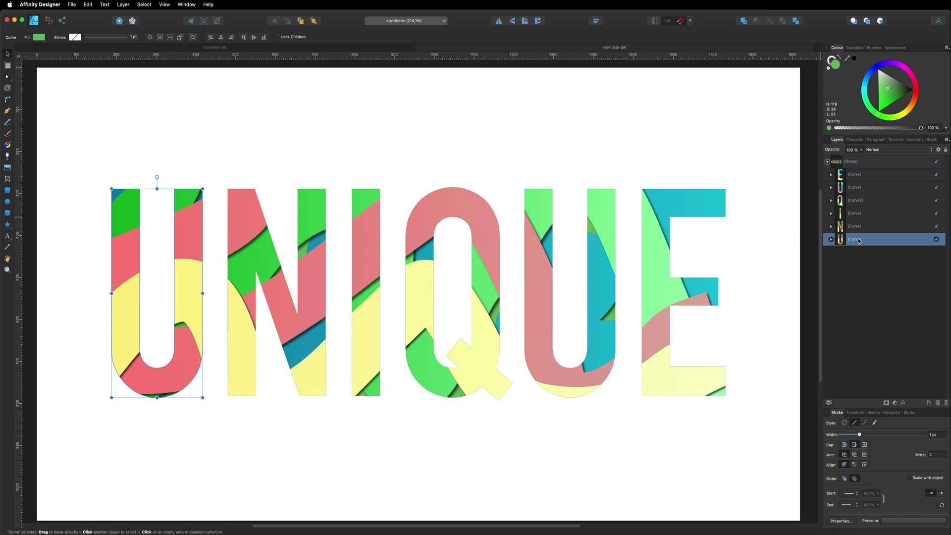
left_click(840, 162)
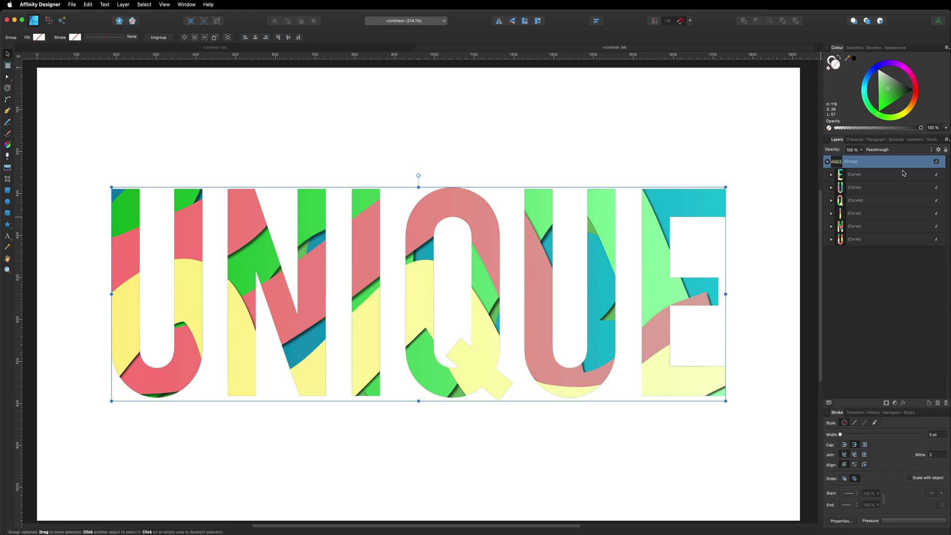
left_click(857, 227)
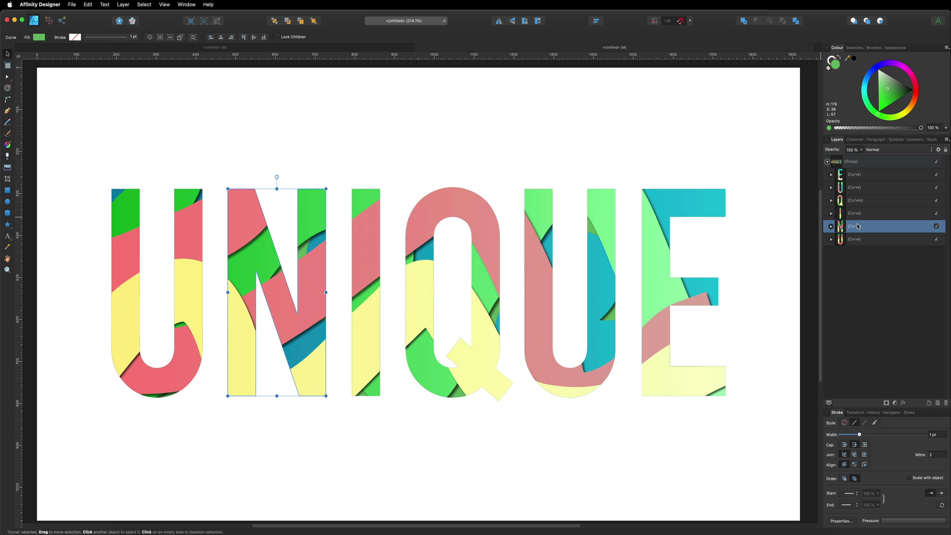
Tilt the E slightly clockwise and the Q slightly anticlockwise, moving both so they overlap the second U
left_click(861, 177)
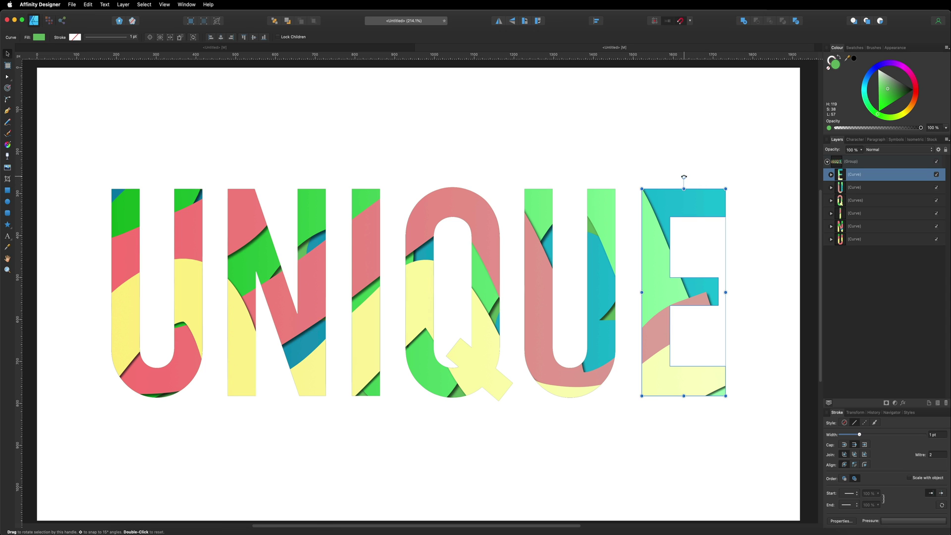
left_click_drag(684, 177, 693, 177)
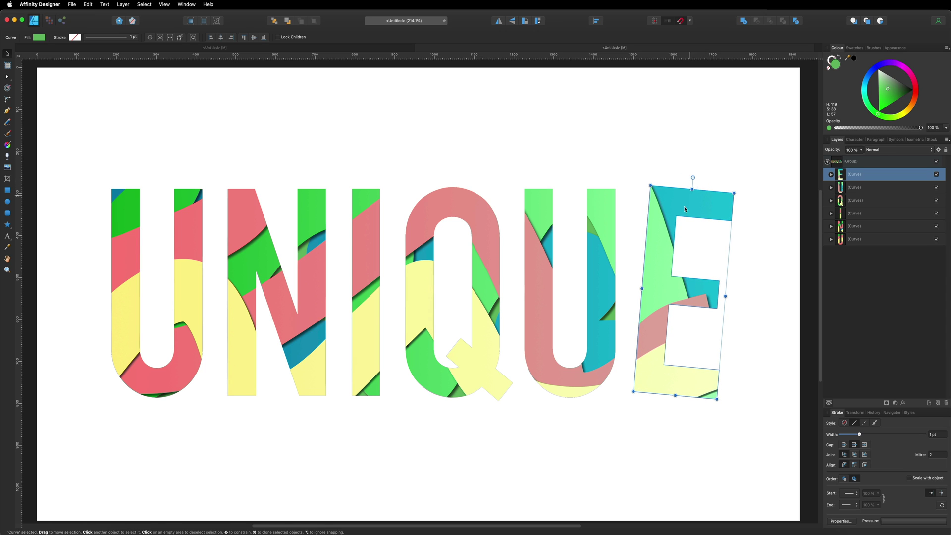
left_click_drag(681, 210, 656, 210)
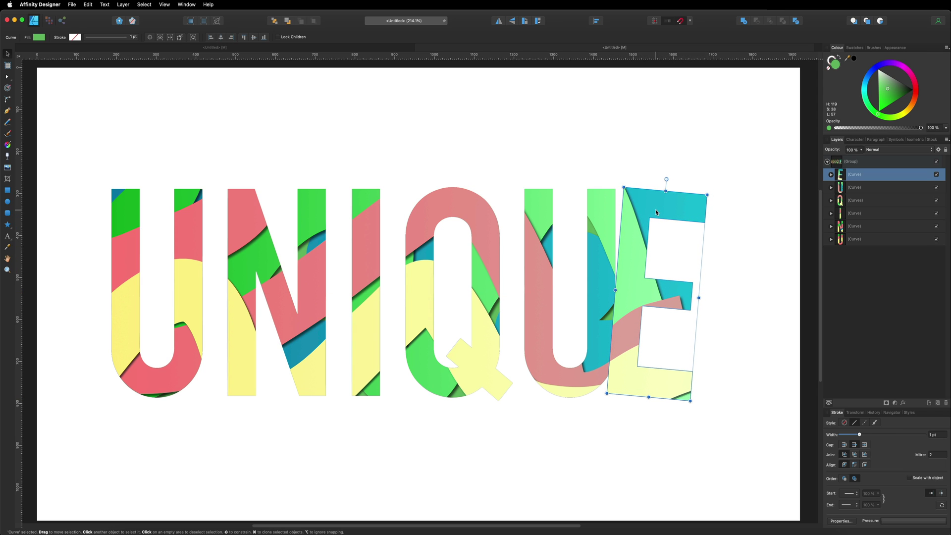
left_click(856, 202)
left_click_drag(459, 175, 474, 197)
Tilt the letter I slightly clockwise and move it right until it overlaps the Q
left_click(852, 214)
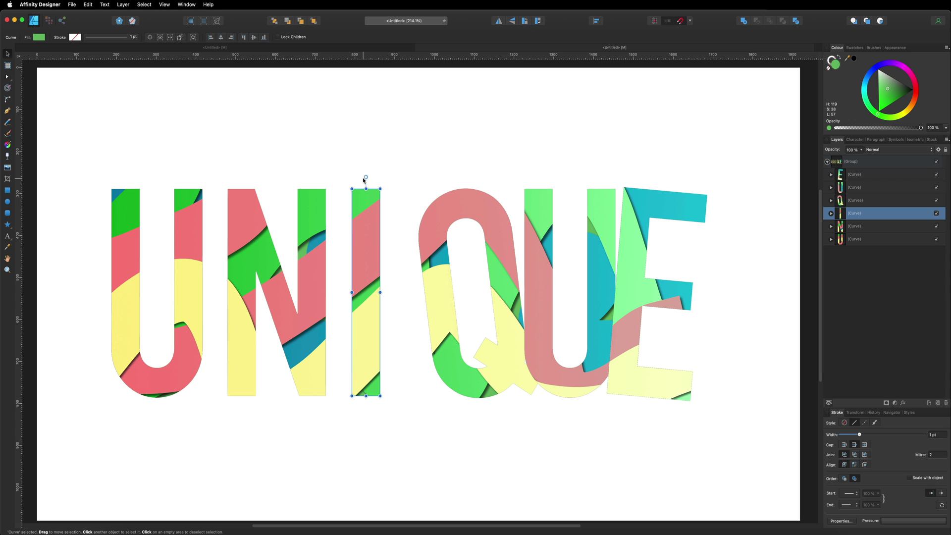
left_click_drag(365, 177, 374, 177)
left_click_drag(376, 216, 417, 216)
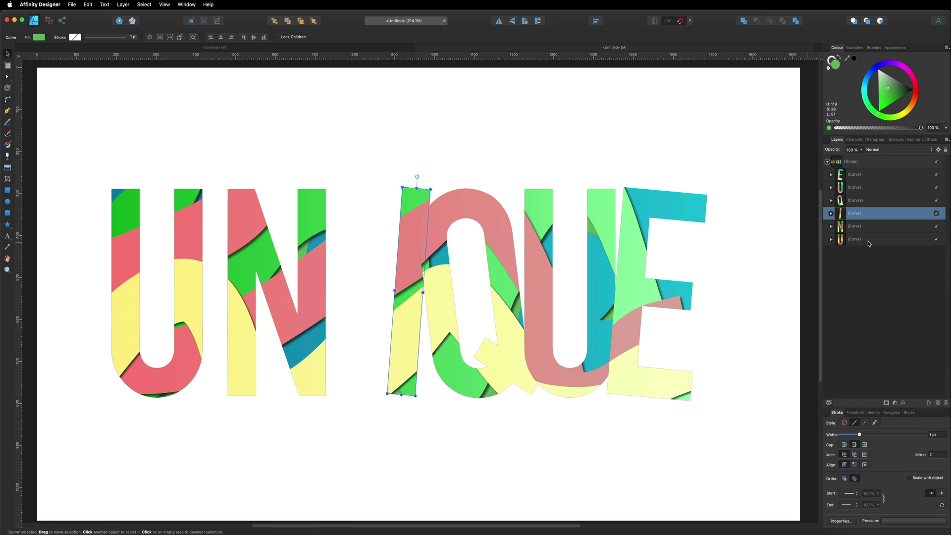
Move the N right until it overlaps the I, tilt it slightly anticlockwise and raise it a little
left_click_drag(257, 219, 328, 218)
left_click_drag(347, 177, 338, 177)
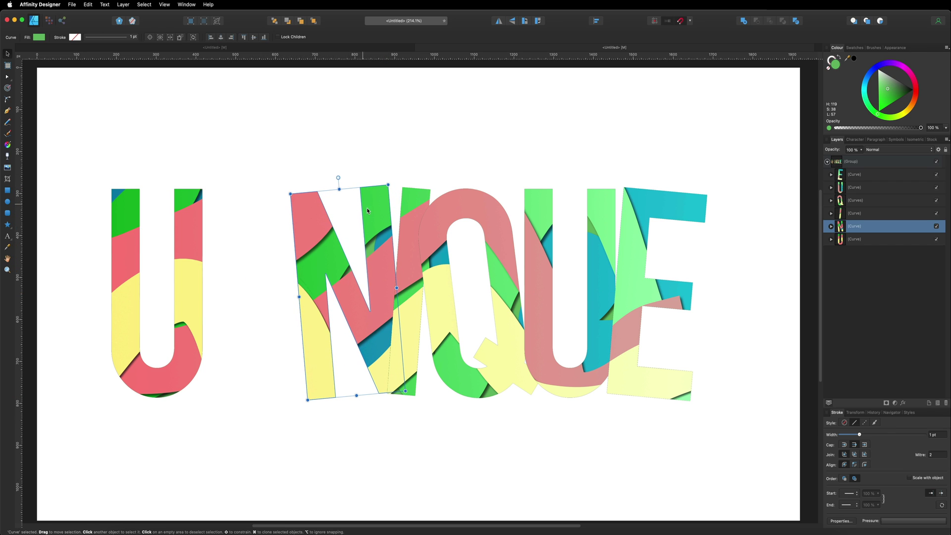
left_click_drag(370, 210, 369, 202)
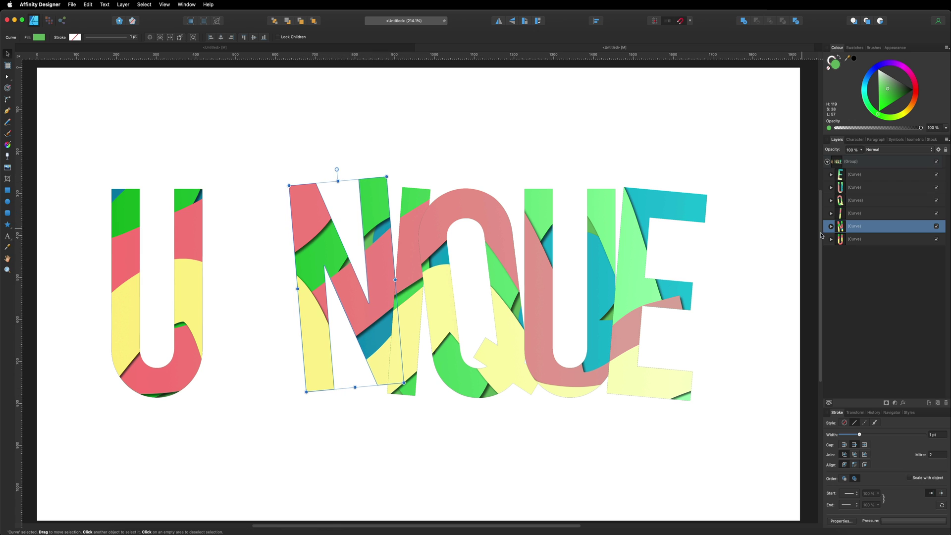
Tilt the first U slightly clockwise and move it right until it overlaps the N
left_click(859, 240)
left_click_drag(174, 217, 233, 216)
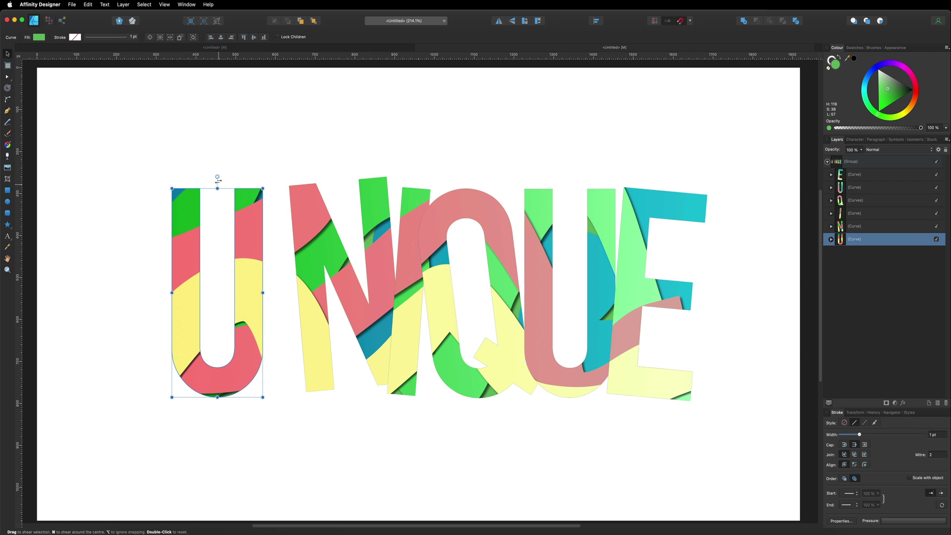
left_click_drag(217, 177, 223, 176)
left_click_drag(260, 212, 290, 209)
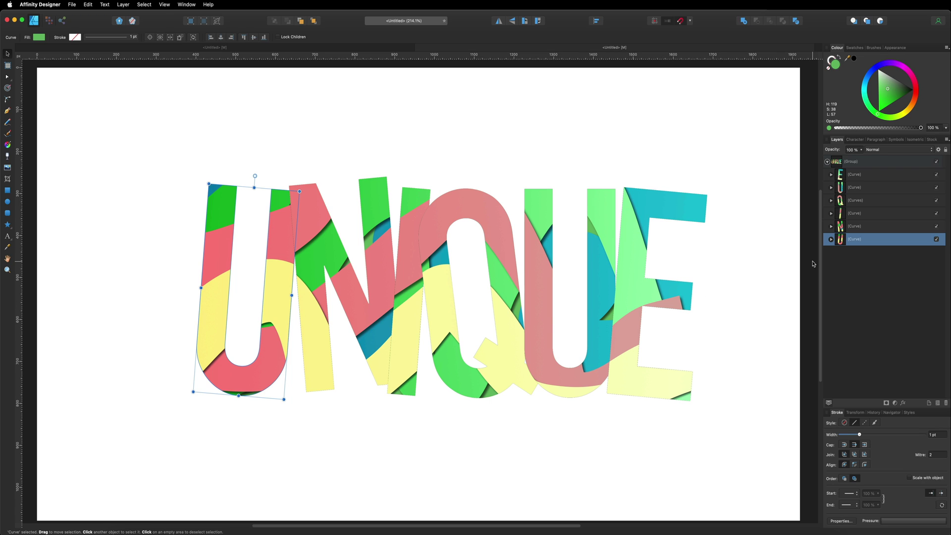
Merge all six letter curves into one shape with the Add operation and deselect it
left_click(858, 175)
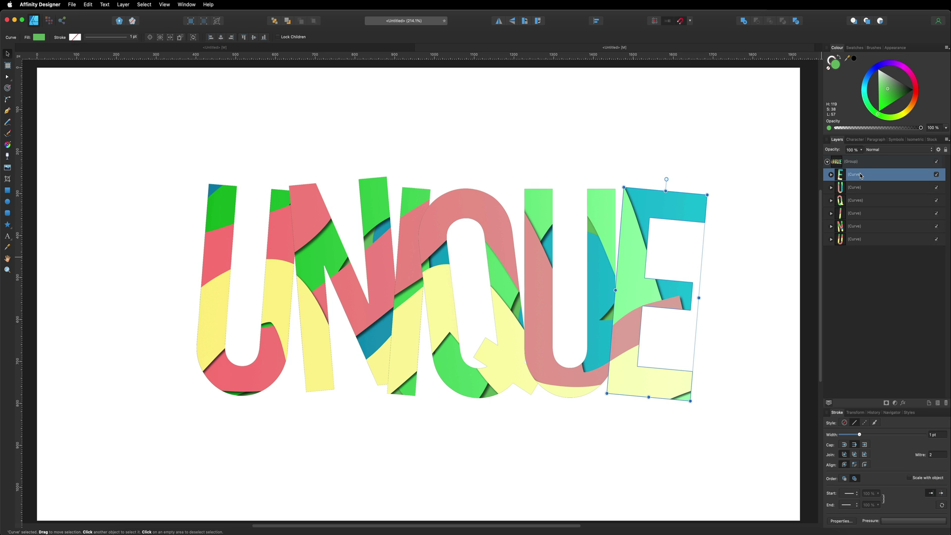
left_click(861, 240, "shift")
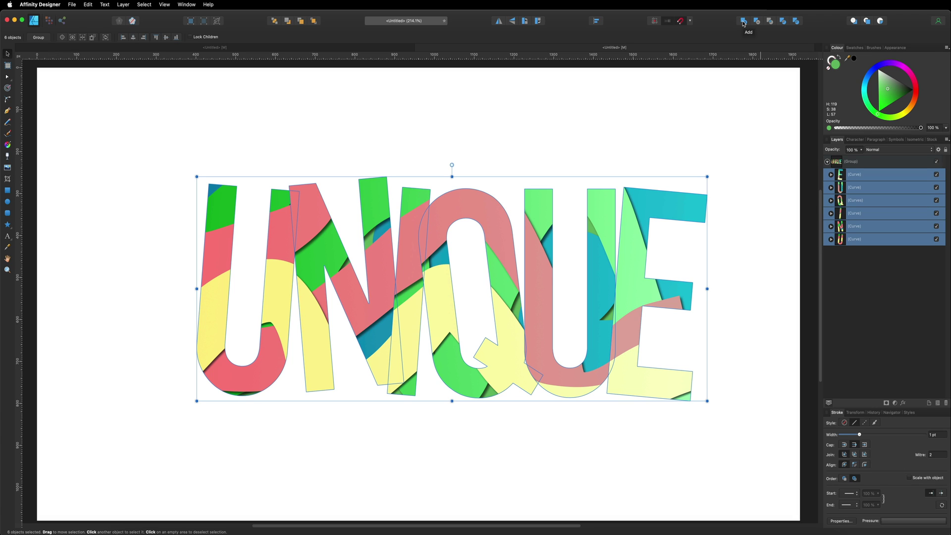
left_click(743, 21)
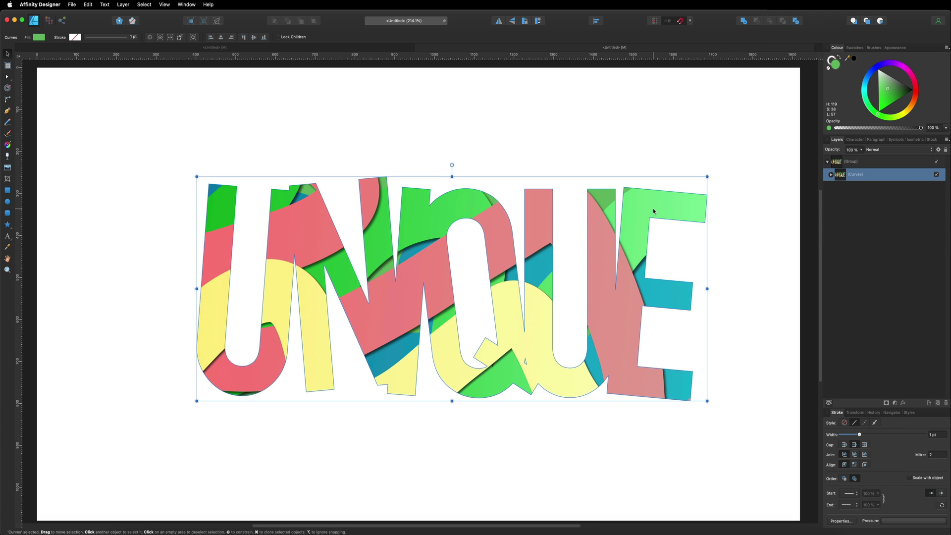
left_click(804, 150)
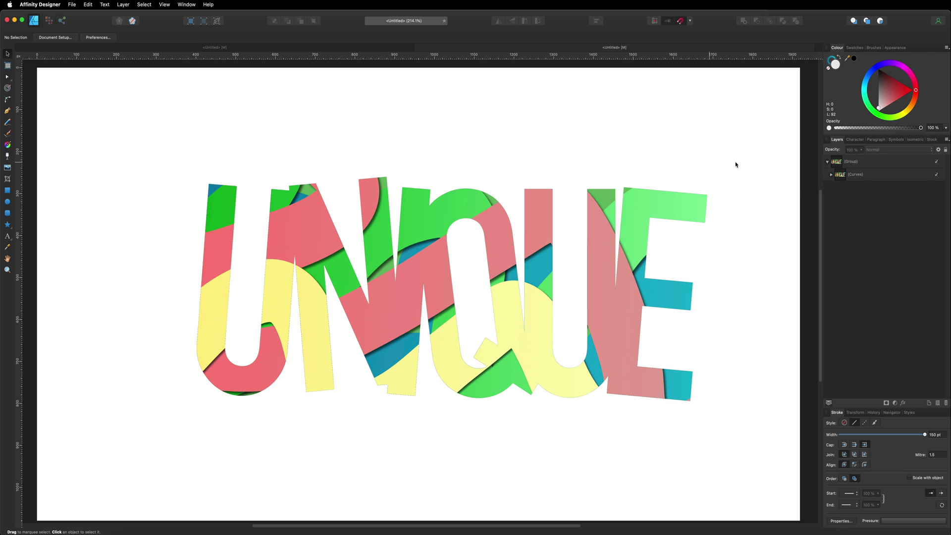
Enlarge the whole lettering group proportionally towards the page's upper-left corner
left_click(852, 162)
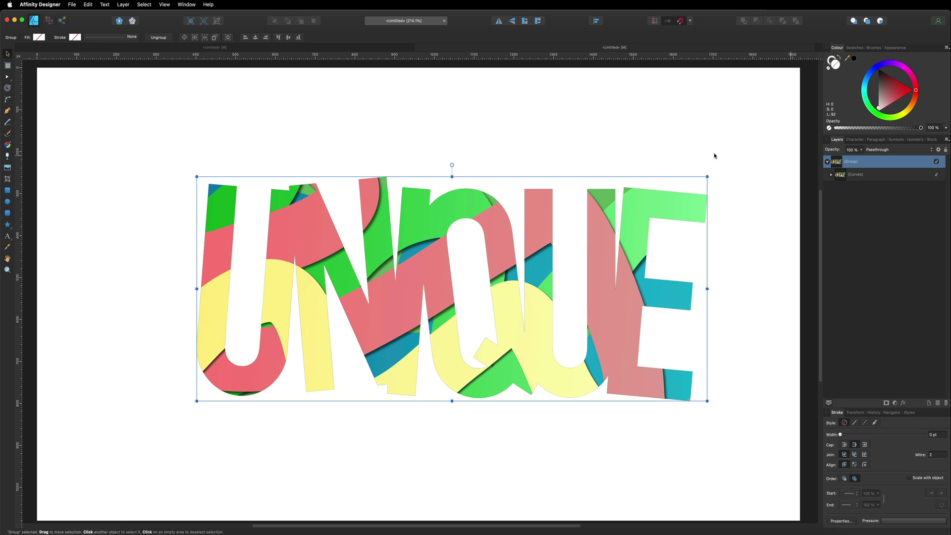
left_click_drag(197, 176, 52, 112)
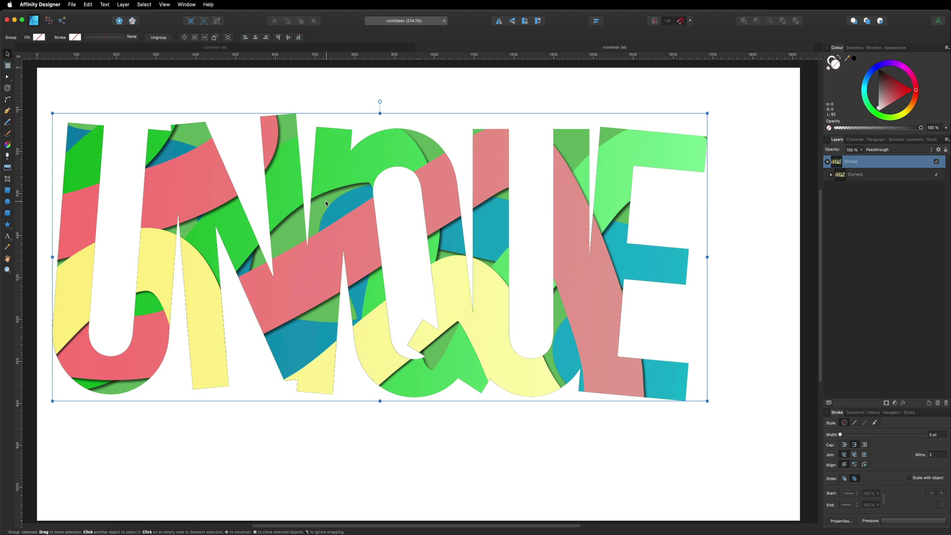
Align the lettering group to the centre of the page margins both horizontally and vertically, apply it and deselect
left_click(596, 21)
left_click(611, 44)
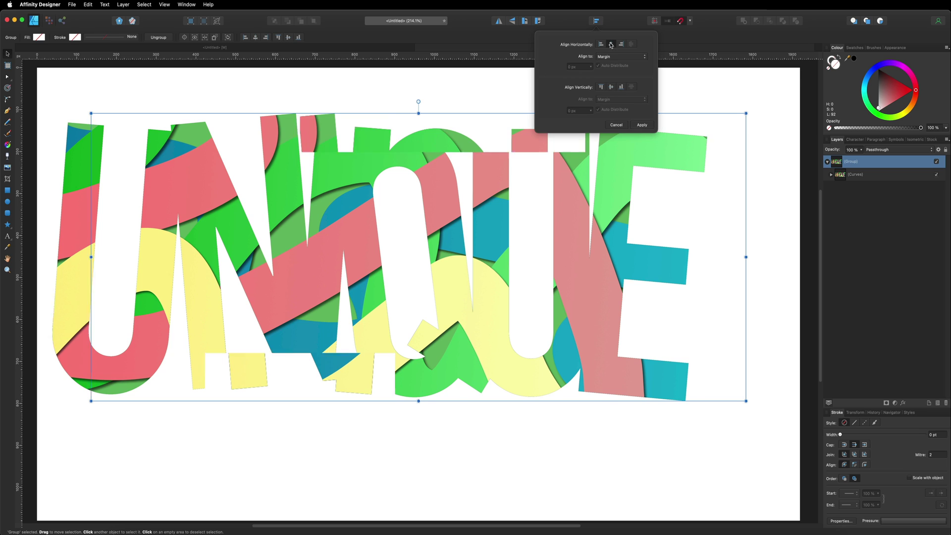
left_click(610, 86)
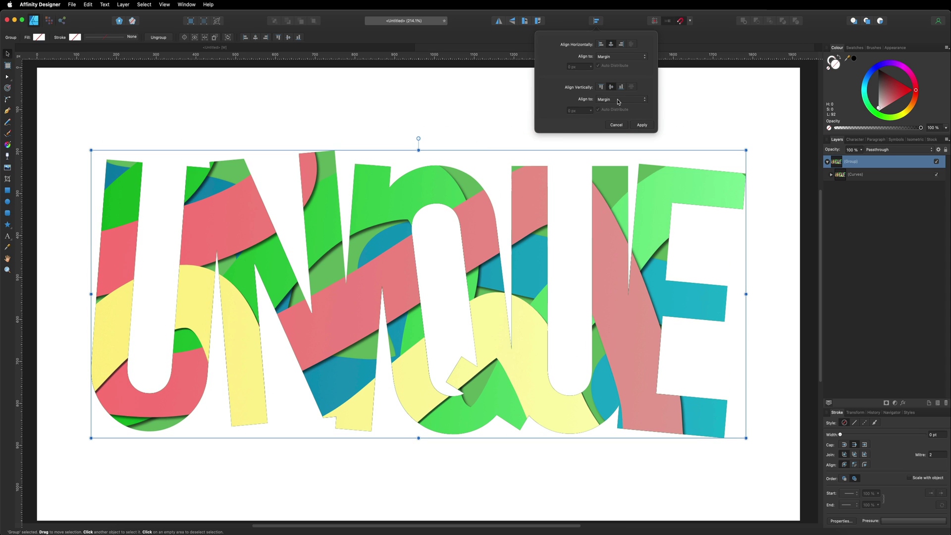
left_click(644, 125)
left_click(666, 127)
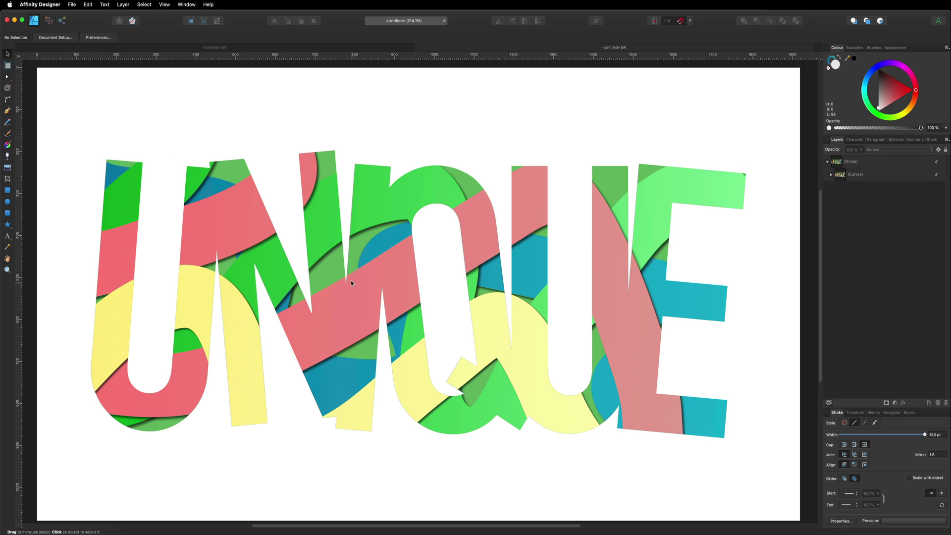
Give the merged lettering curves inside the group a dark green stroke (H 119, S 41, L 26) with a 15 pt width
left_click(844, 176)
left_click(858, 162)
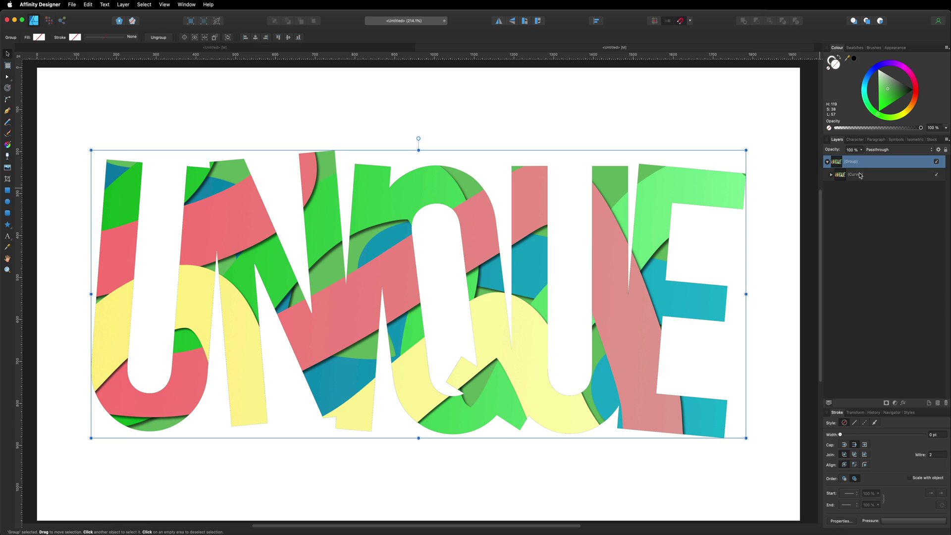
left_click(860, 175)
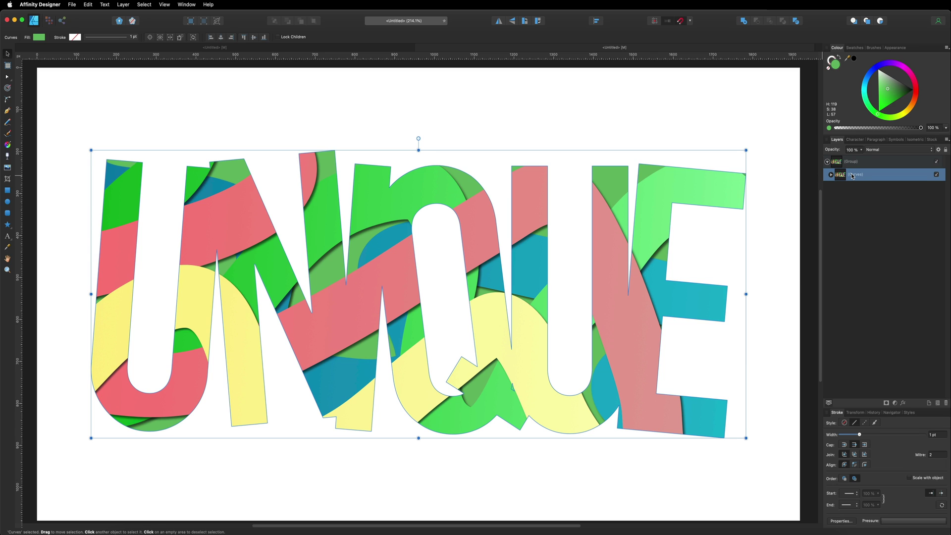
left_click(833, 59)
left_click_drag(888, 91, 900, 93)
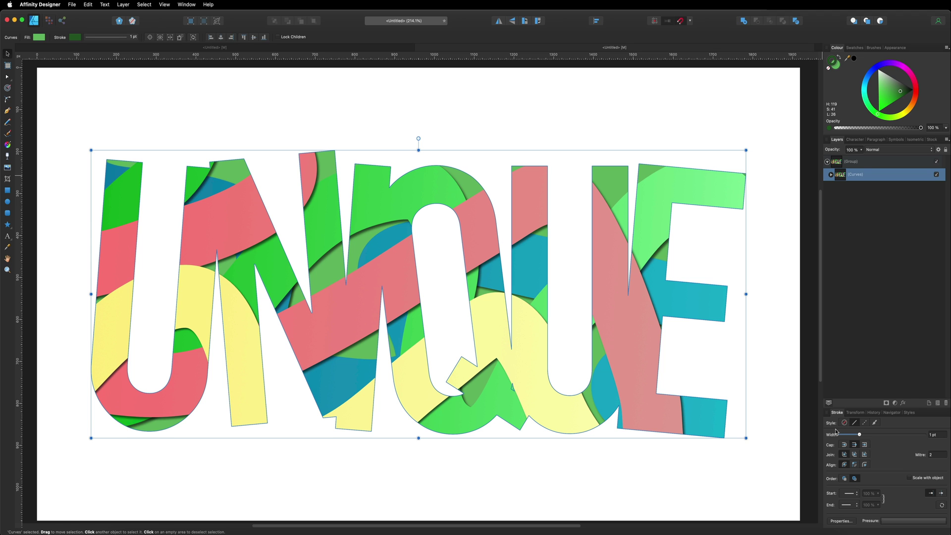
left_click_drag(861, 436, 882, 435)
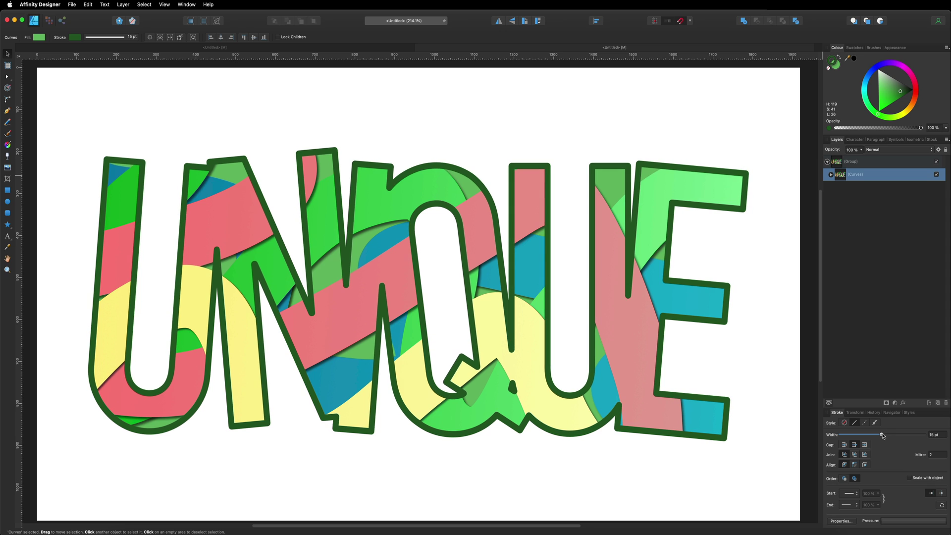
left_click_drag(882, 435, 883, 435)
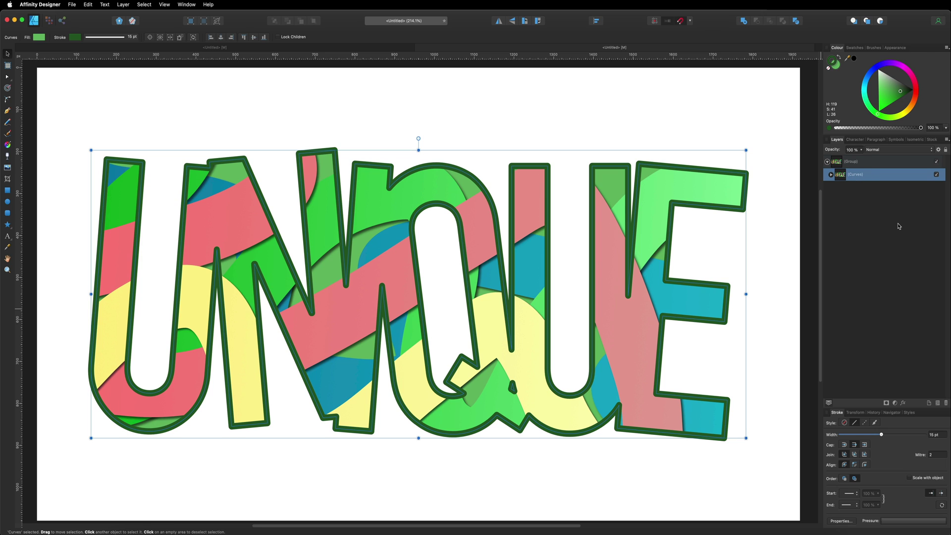
Add a 3D layer effect with a 10 px radius to the merged lettering curves
left_click(903, 403)
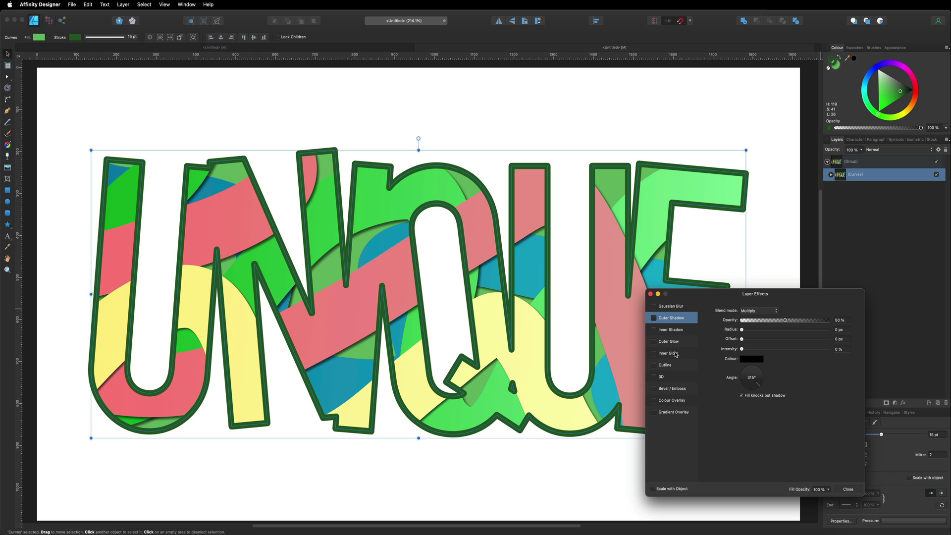
left_click(664, 378)
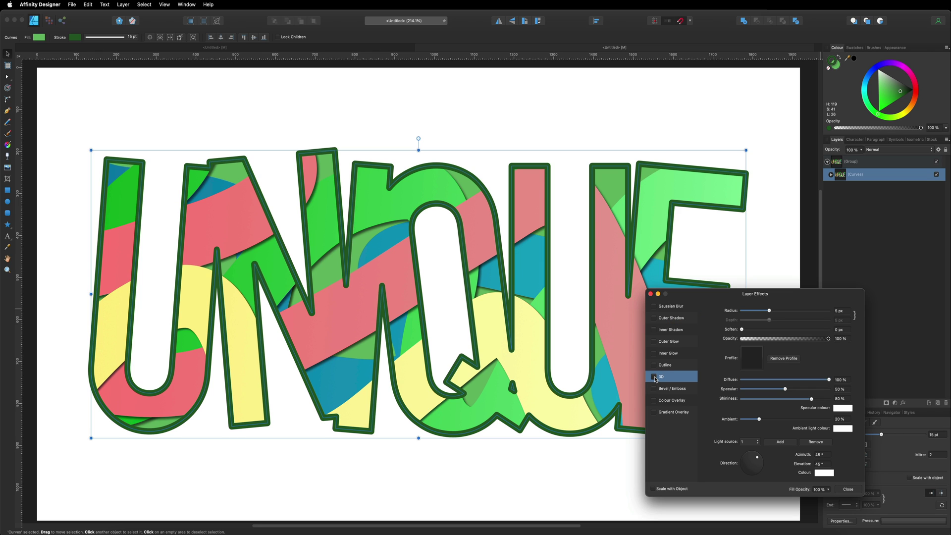
left_click(654, 378)
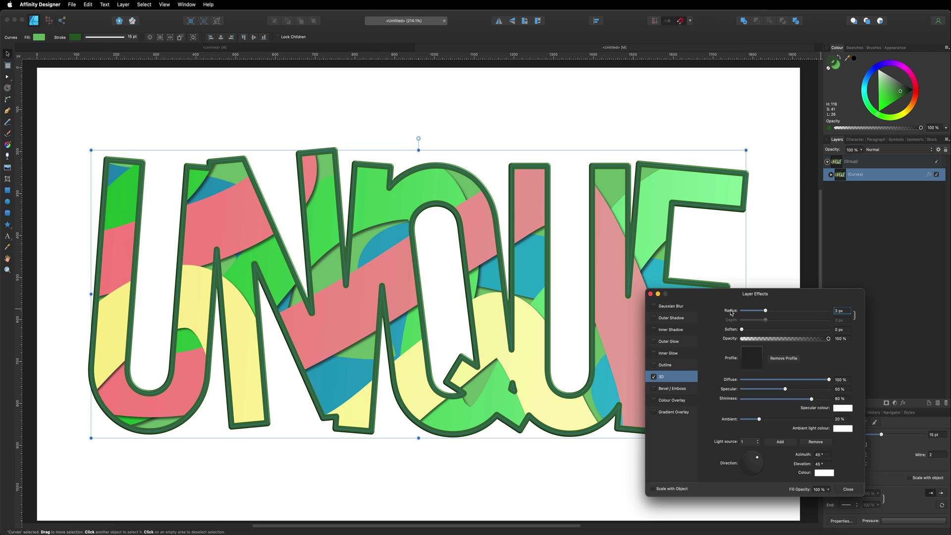
left_click(839, 310)
type("10")
key("Return")
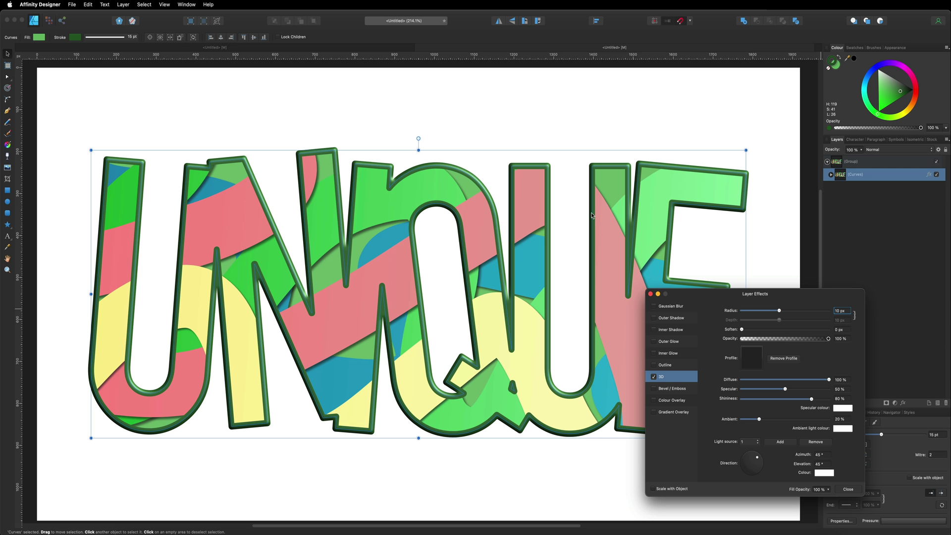
Enable the Pillow-type Bevel / Emboss effect on the lettering, close the effects dialog and deselect
left_click(655, 389)
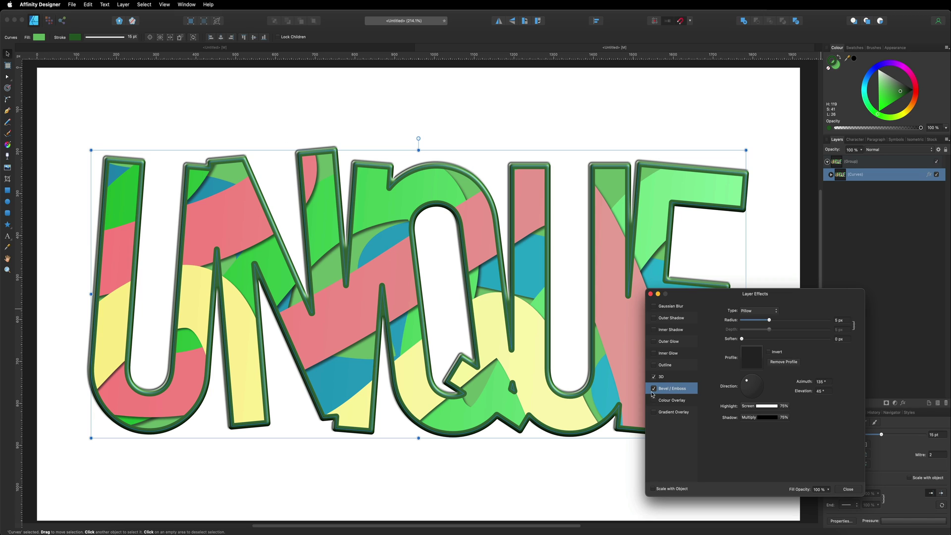
left_click(848, 489)
left_click(804, 250)
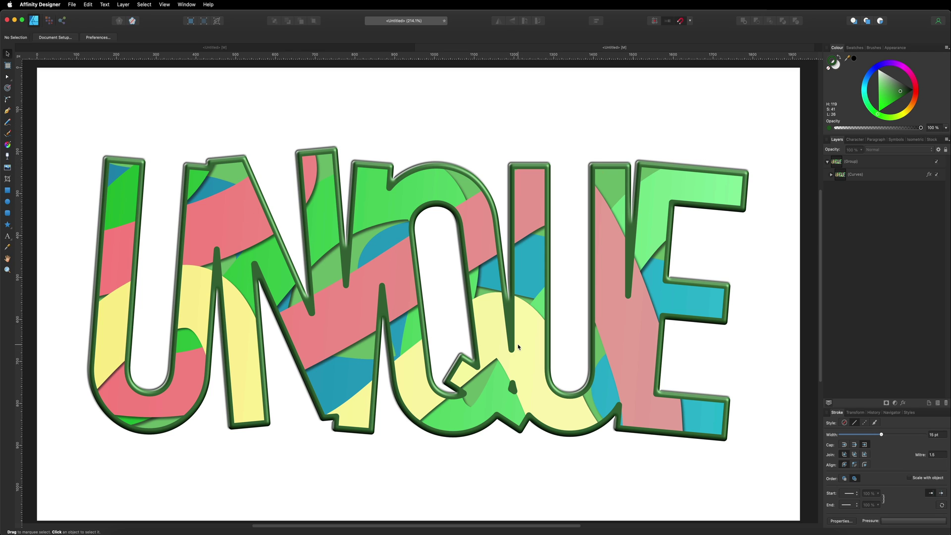
Turn the lettering's stroke into a linear gradient with its first stop dark green (H 125, S 59, L 18), then deselect
left_click(860, 176)
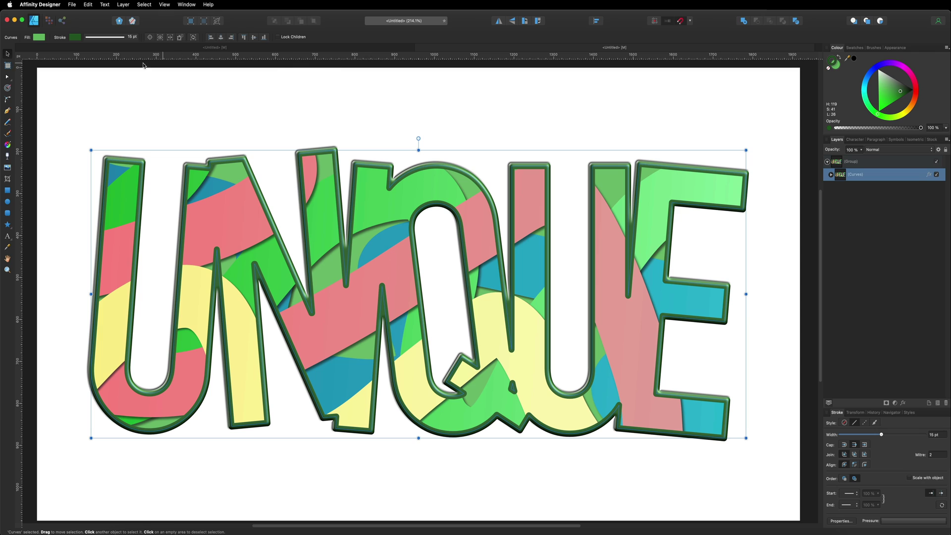
left_click(76, 38)
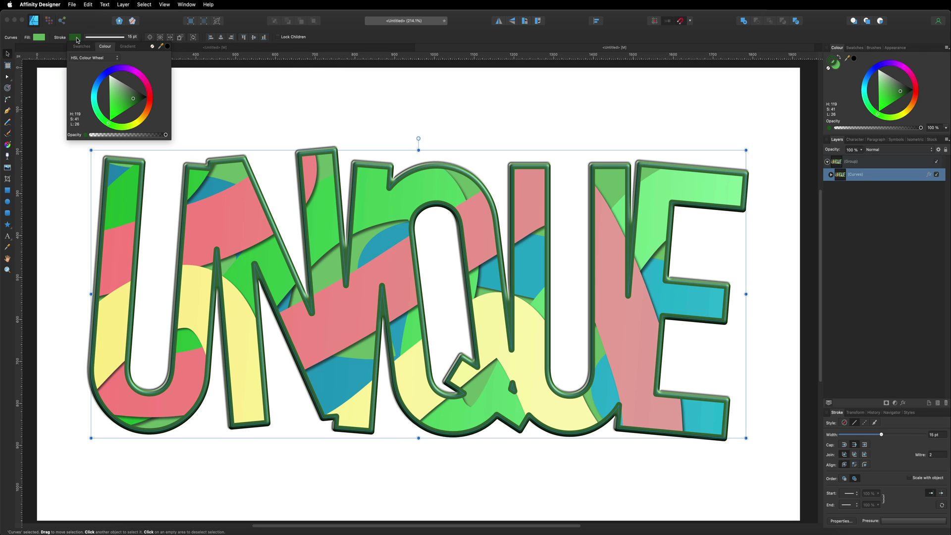
left_click(127, 47)
left_click(71, 70)
left_click(102, 112)
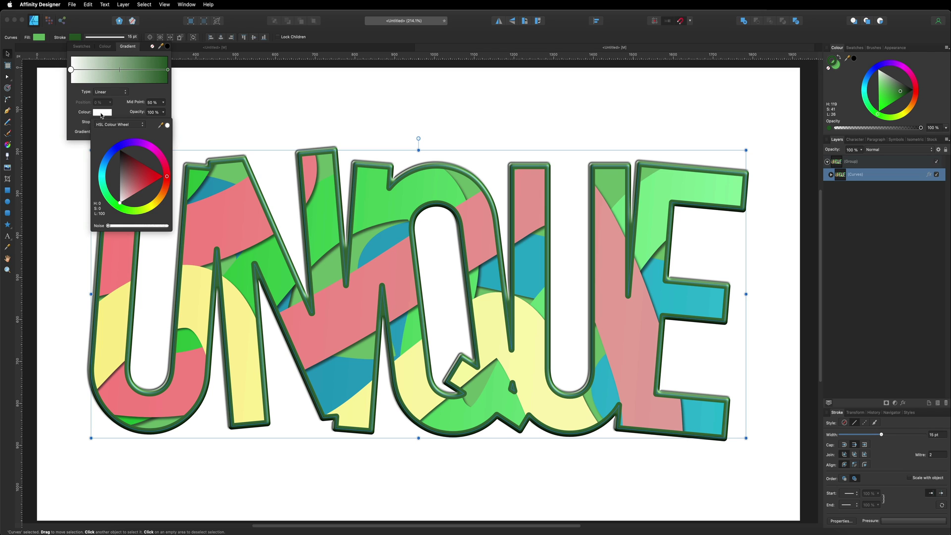
left_click(114, 210)
left_click(153, 174)
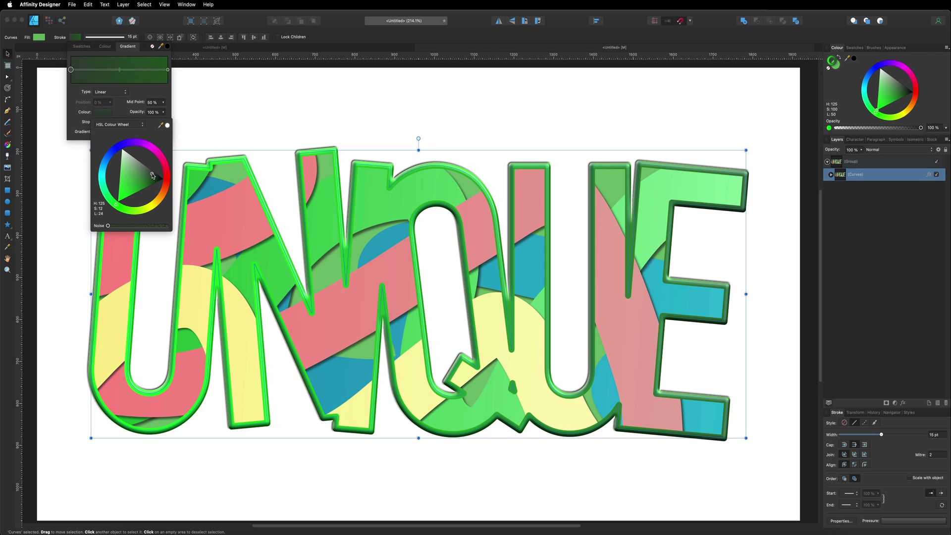
left_click_drag(153, 175, 151, 183)
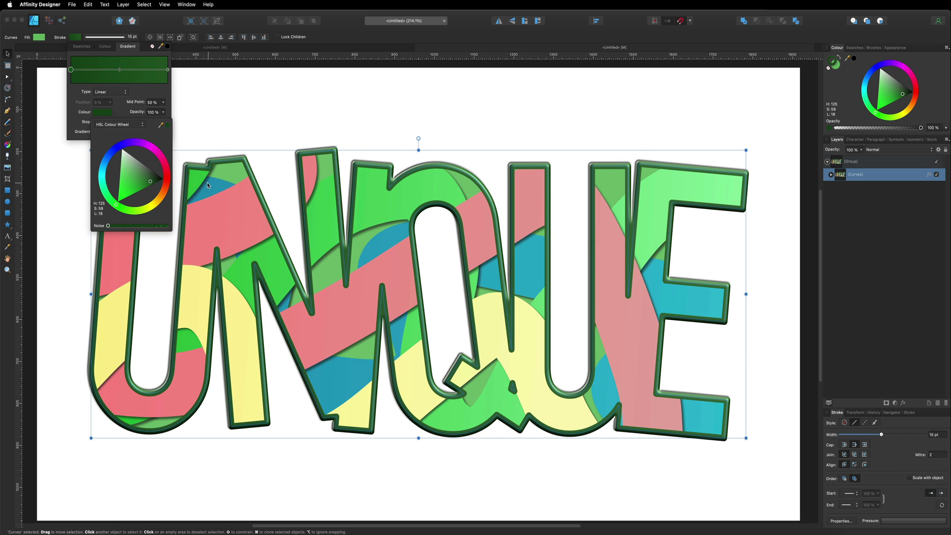
left_click(812, 113)
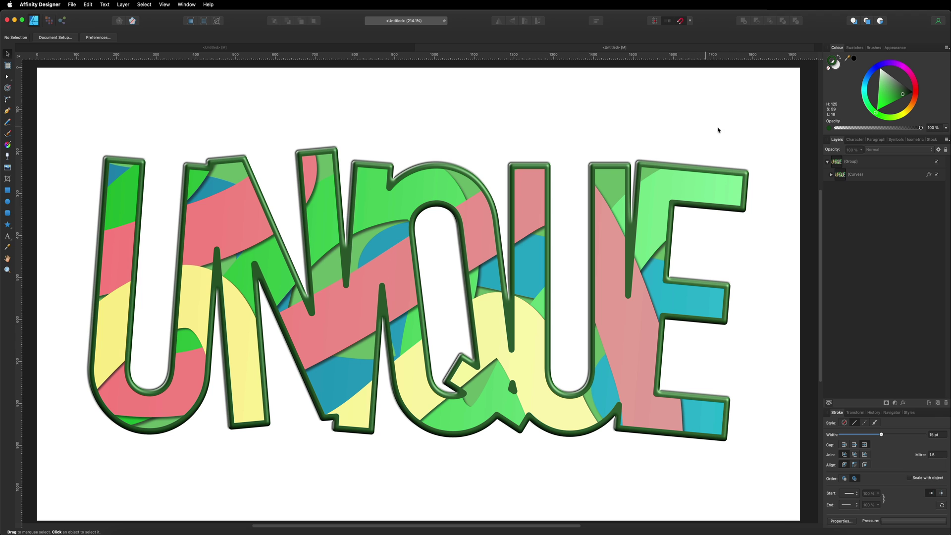
Move the merged lettering curves out of their group and remove the leftover group from the layer stack
left_click(856, 176)
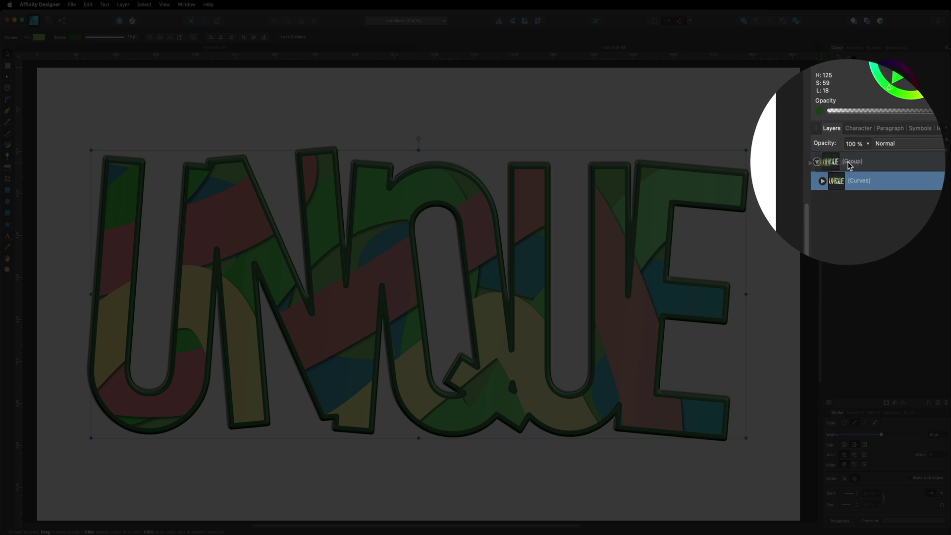
left_click_drag(853, 175, 854, 149)
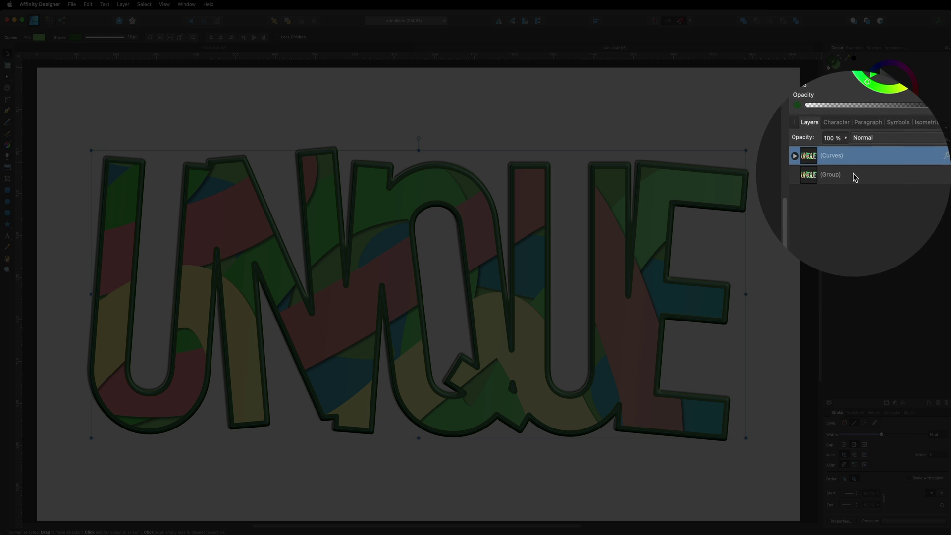
left_click(854, 176)
left_click_drag(859, 178, 848, 165)
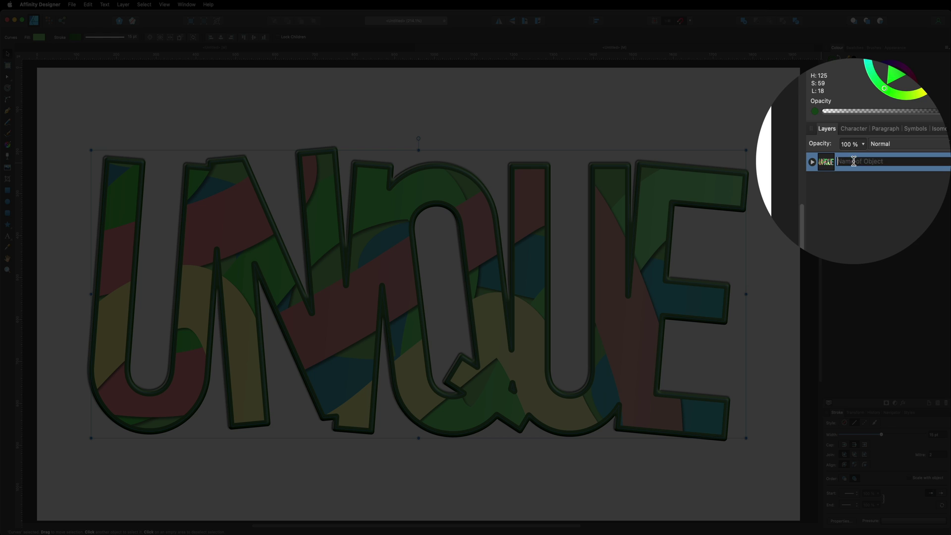
left_click(855, 177)
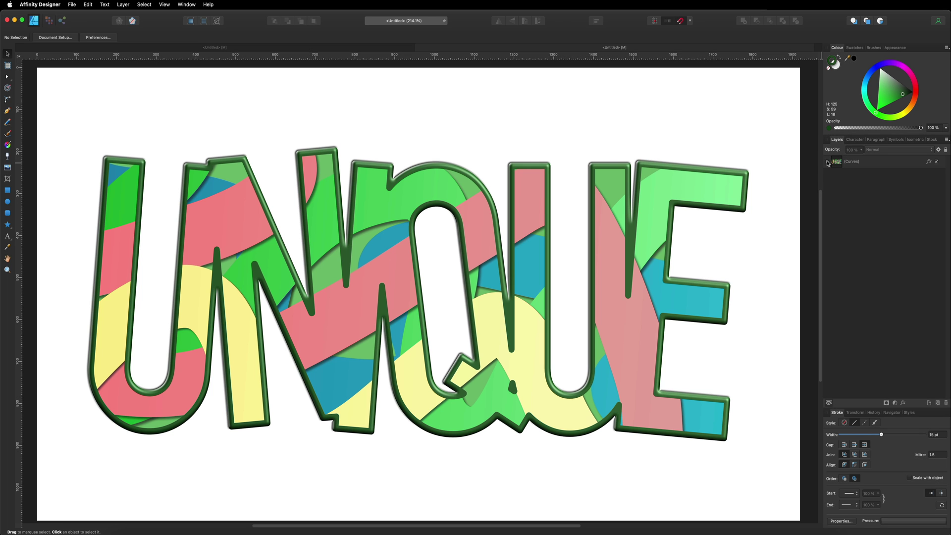
Expand the lettering's clipped curves, shift the pink curve slightly and set its stroke width to 100 pt
left_click(827, 162)
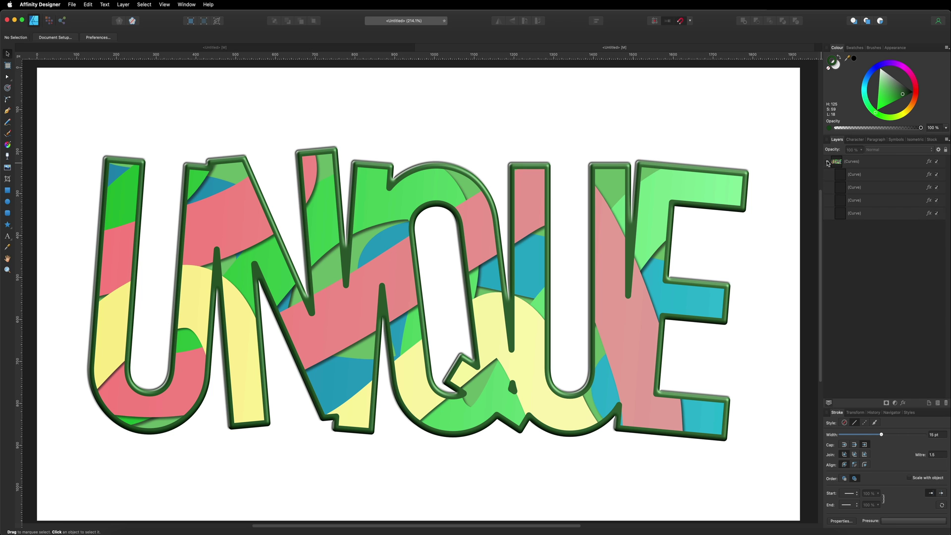
left_click(853, 175)
left_click(854, 189)
left_click(853, 200)
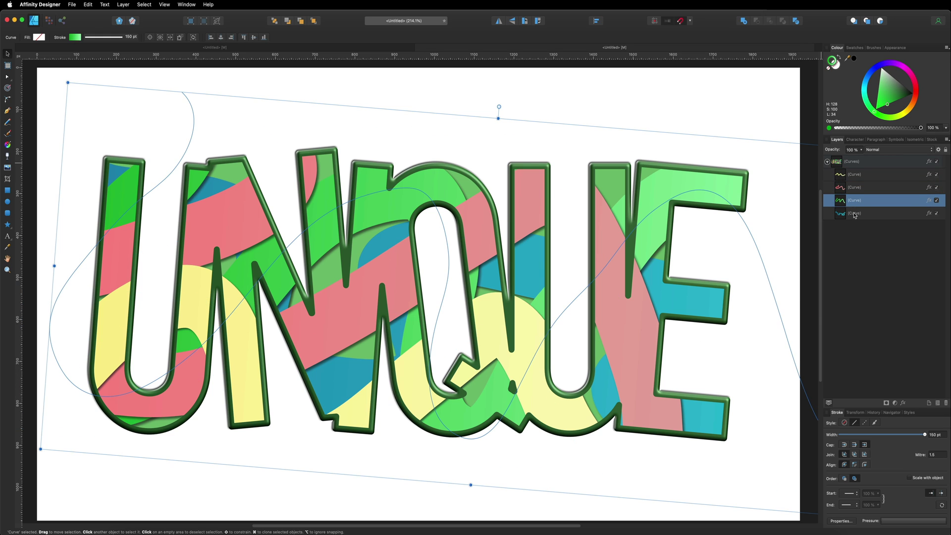
left_click(854, 214)
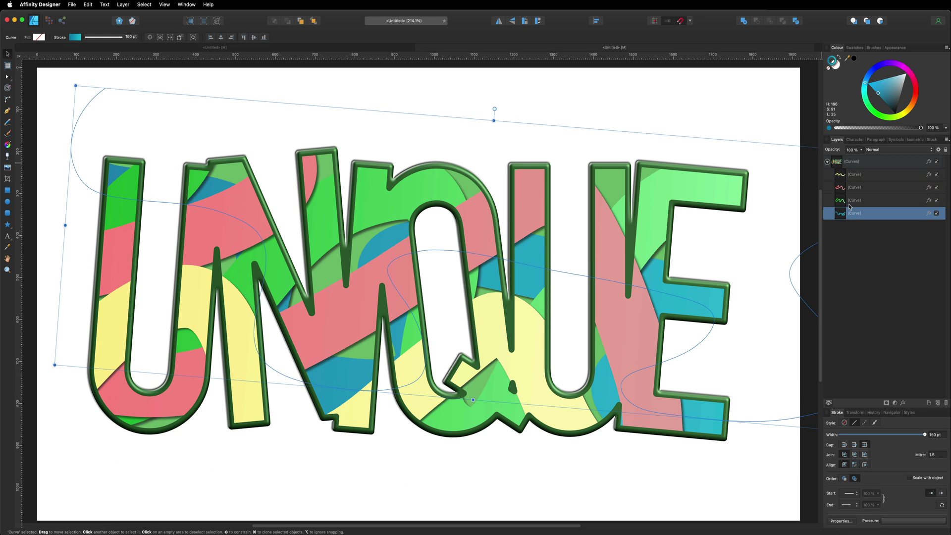
left_click(854, 188)
left_click_drag(605, 213, 611, 237)
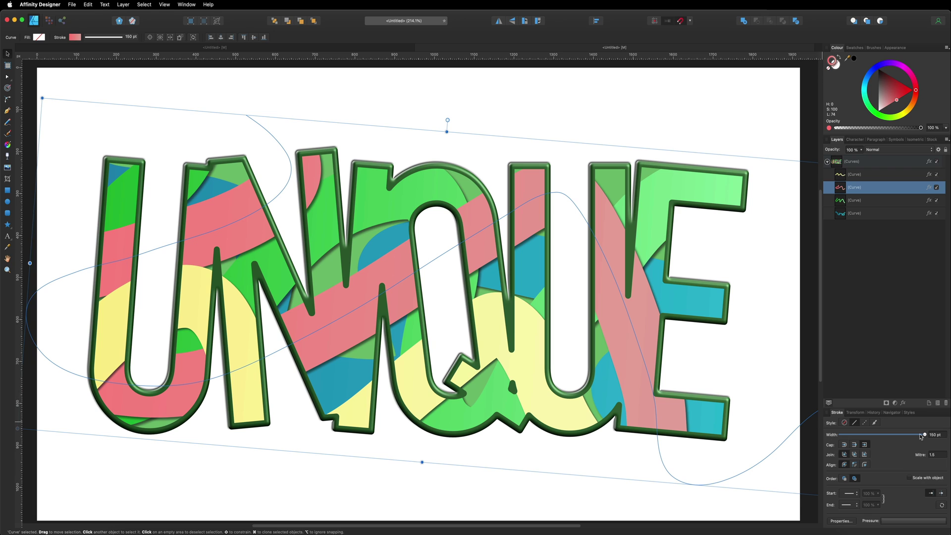
mouse_move(923, 436)
left_mouse_down()
mouse_move(910, 436)
mouse_move(925, 435)
left_mouse_up()
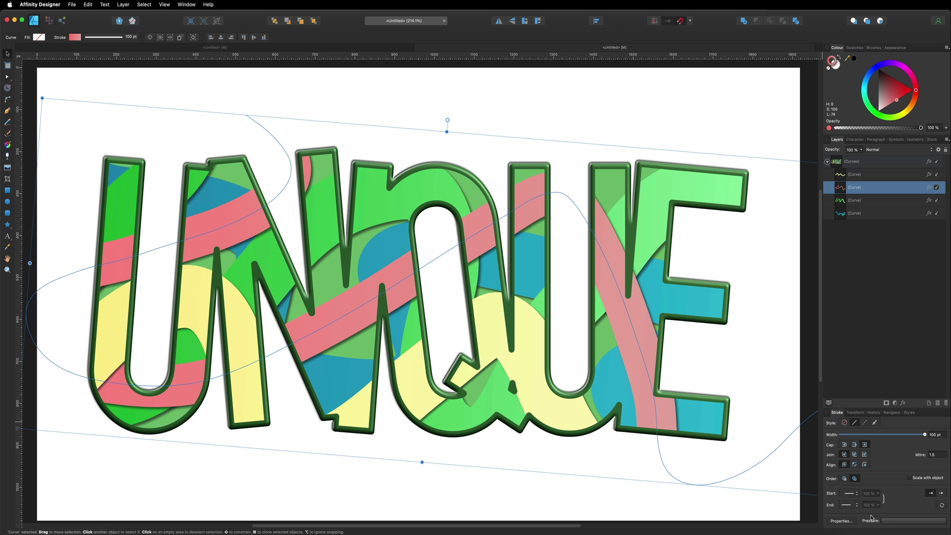
Shape the pink curve's pressure profile to be full in the middle and tapered at both ends, and set its width to 130 pt
left_click(906, 521)
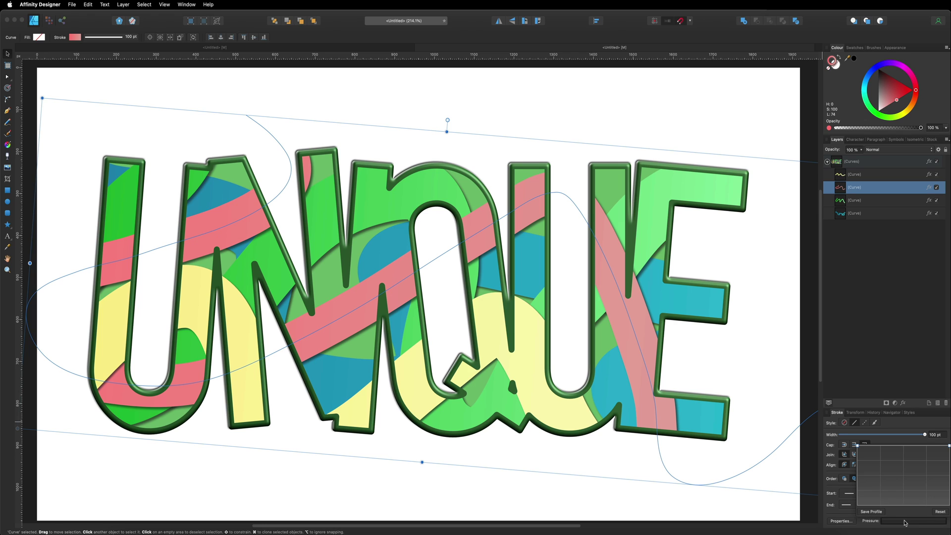
left_click(903, 445)
left_click_drag(857, 455, 856, 505)
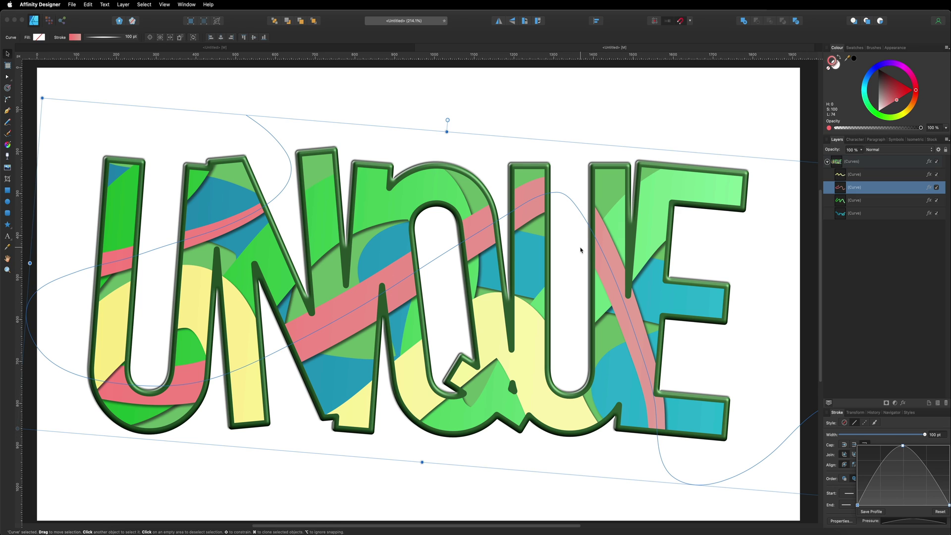
left_click(243, 217)
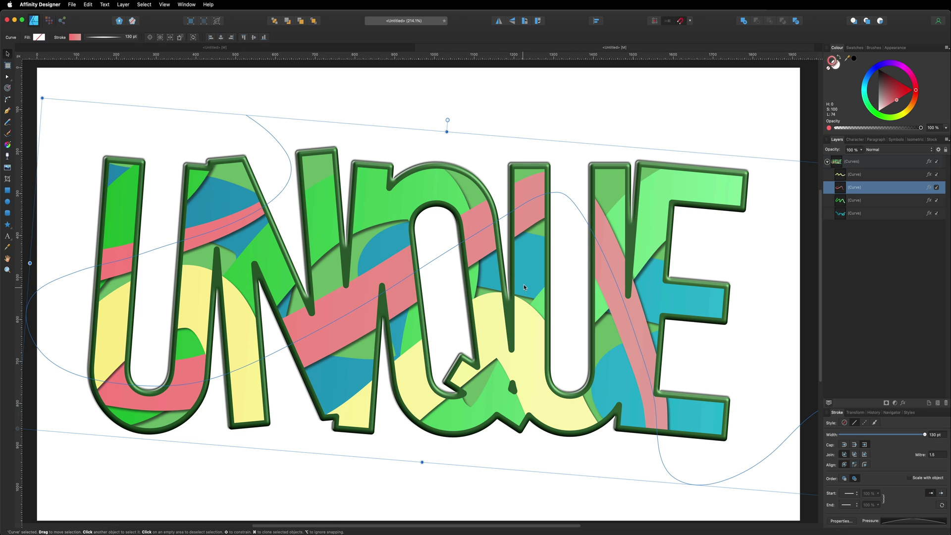
Try an orange-red stop (H 15, S 55, L 49) in the yellow curve's stroke gradient, and undo the colour changes
left_click(851, 176)
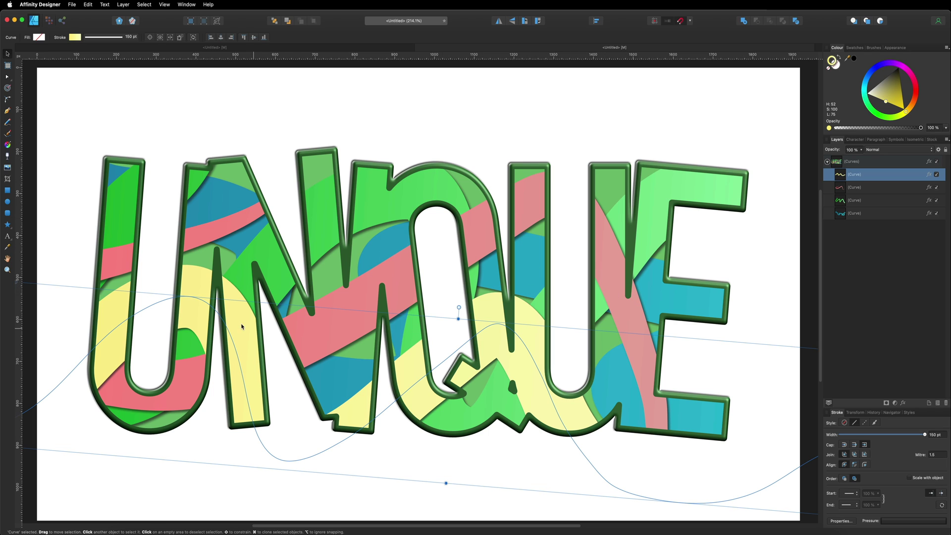
left_click(74, 37)
left_click(130, 48)
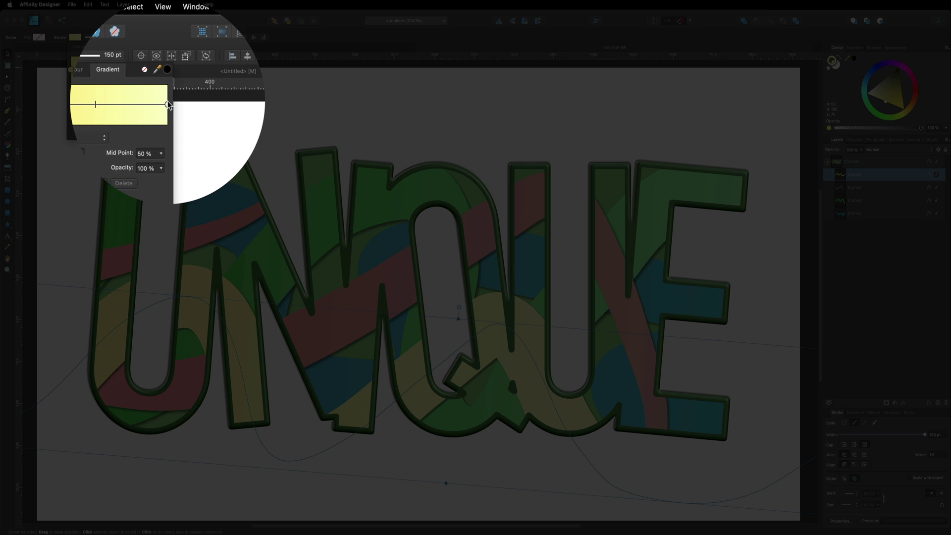
left_click(103, 114)
left_click(137, 188)
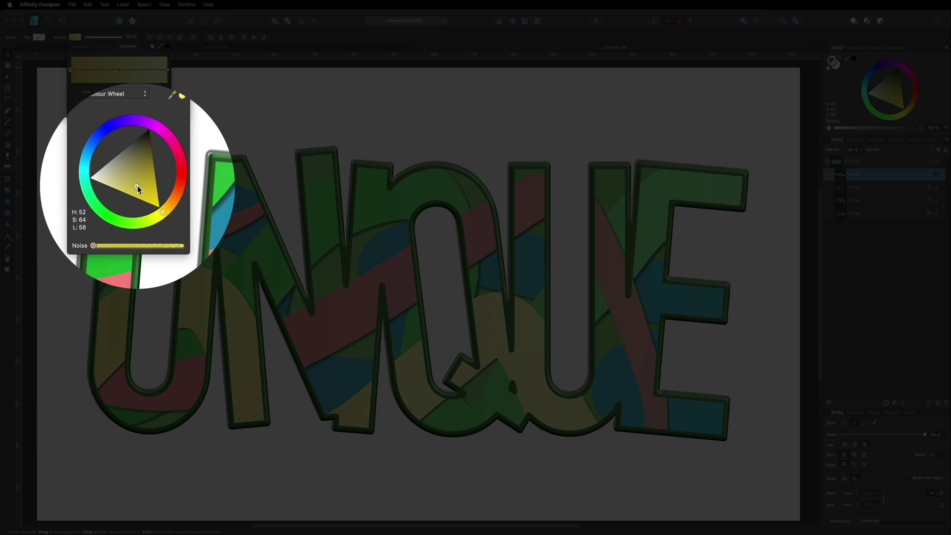
left_click(165, 191)
left_click_drag(165, 191, 167, 187)
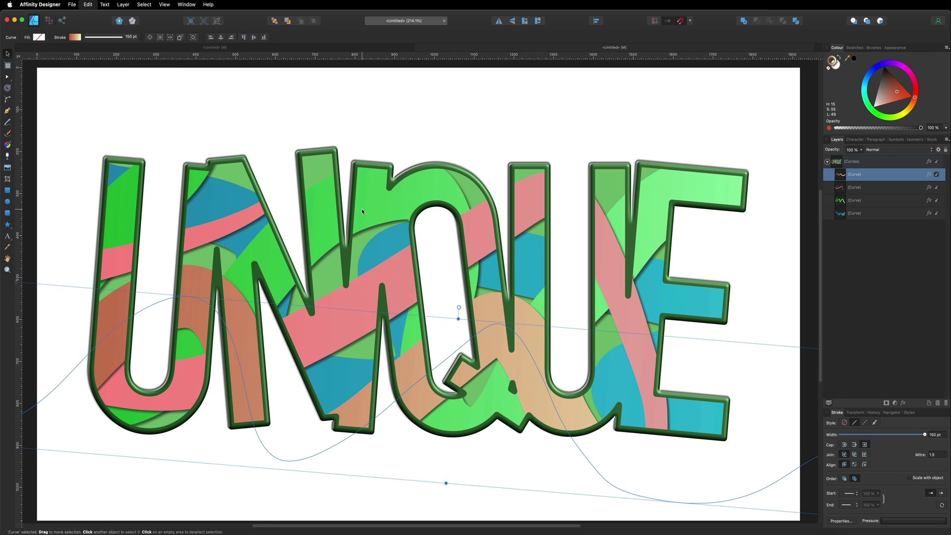
key("super+z")
key("super+z")
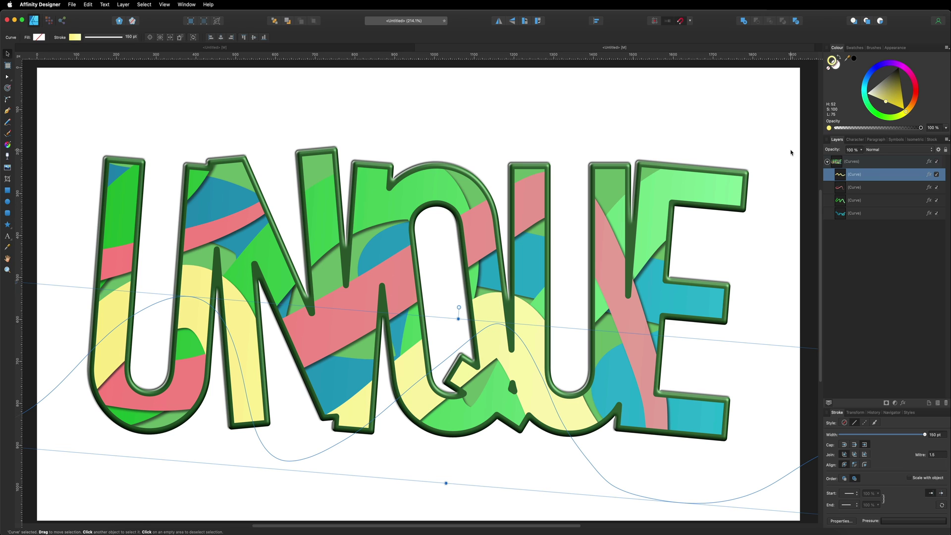
Align the merged lettering's stroke to the outside, set its width to 25 pt, and deselect
left_click(856, 163)
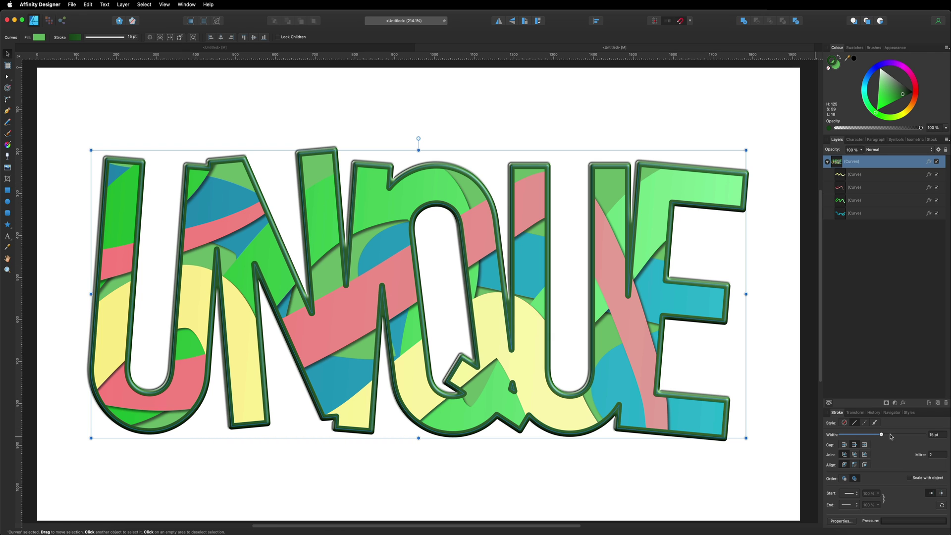
left_click_drag(881, 434, 896, 436)
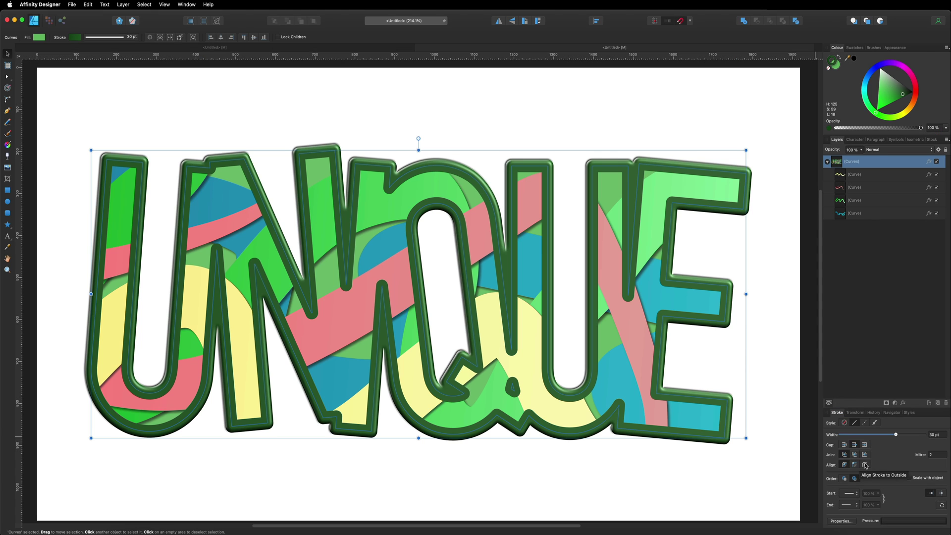
left_click(865, 465)
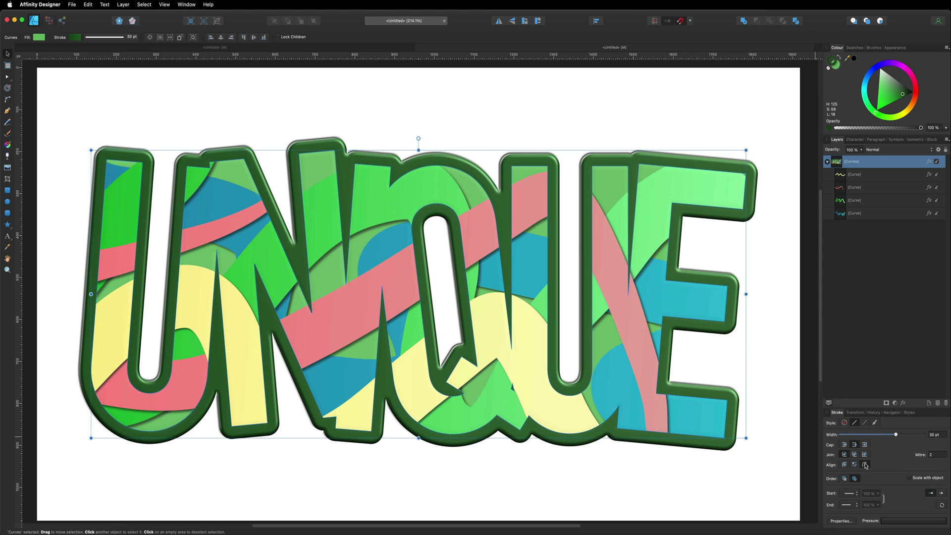
left_click_drag(896, 436, 891, 437)
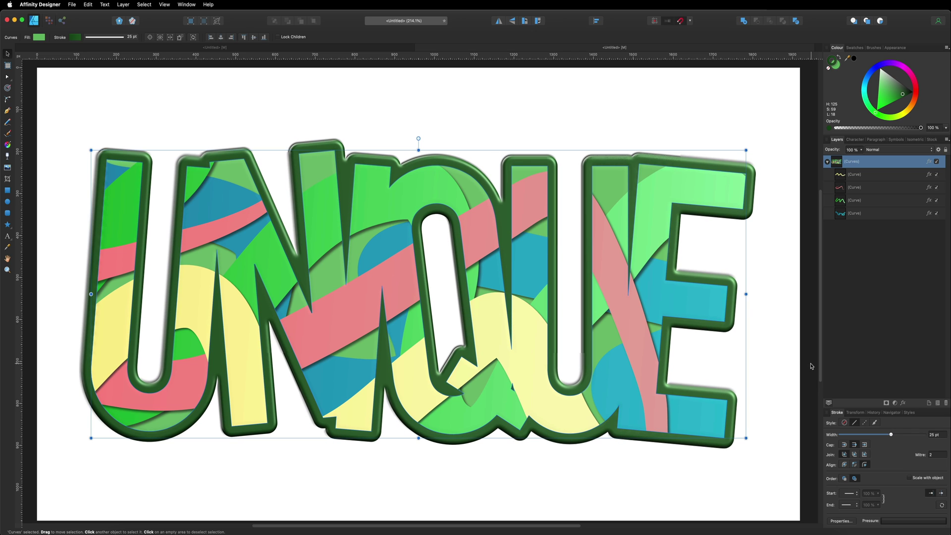
left_click(790, 366)
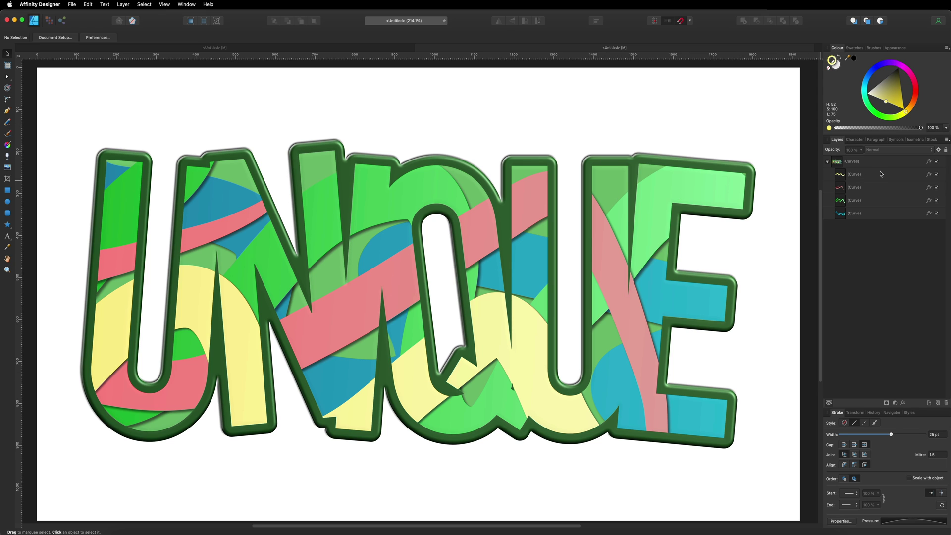
Set the radius of the lettering's 3D layer effect to 20.8 px, close the effects, and deselect
left_click(856, 162)
left_click(929, 162)
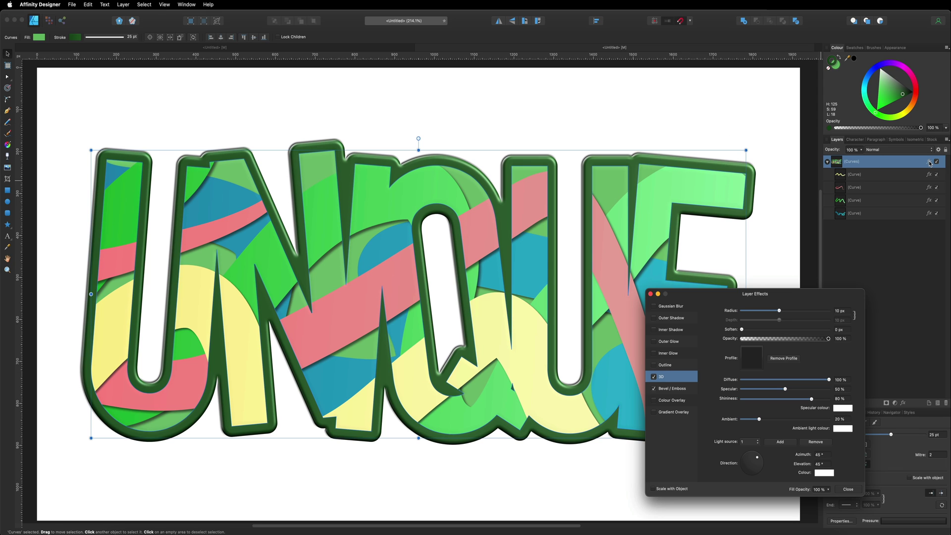
left_click_drag(780, 311, 791, 312)
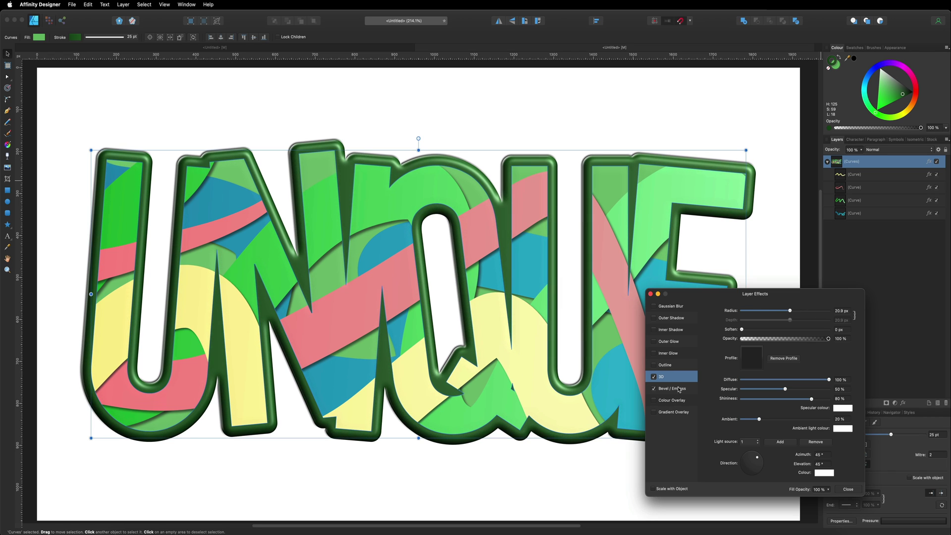
left_click(846, 489)
left_click(796, 272)
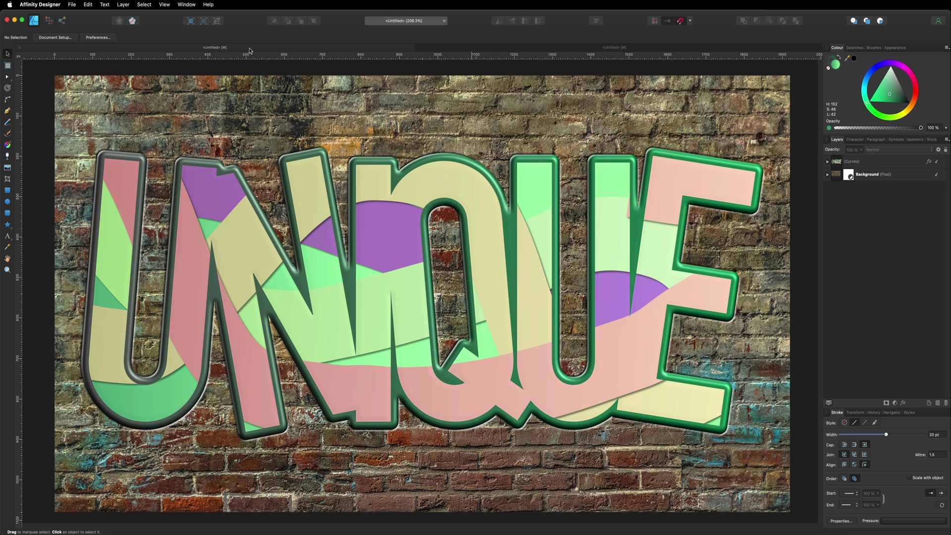
Copy the brick-wall Background layer from the other open document into the lettering document and place it beneath the lettering
left_click(835, 176)
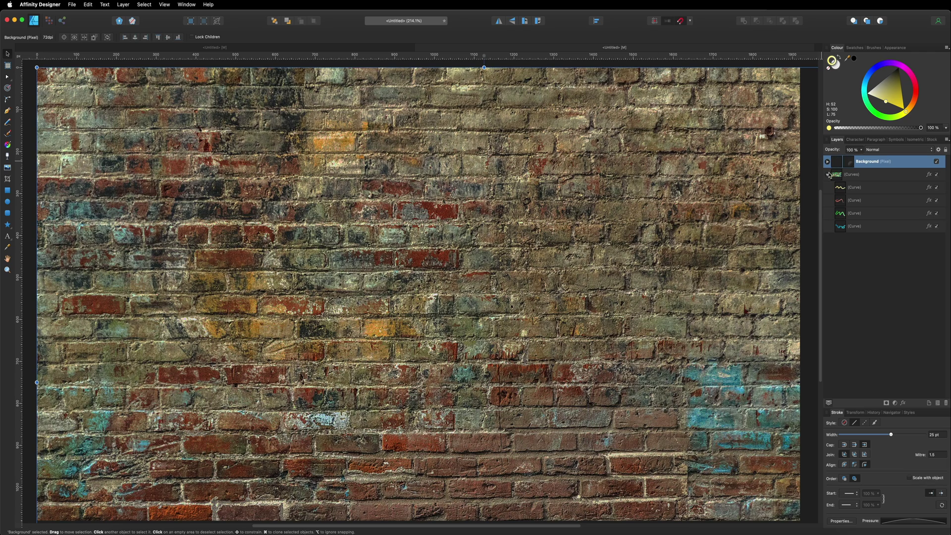
left_click(827, 174)
left_click_drag(836, 175, 842, 157)
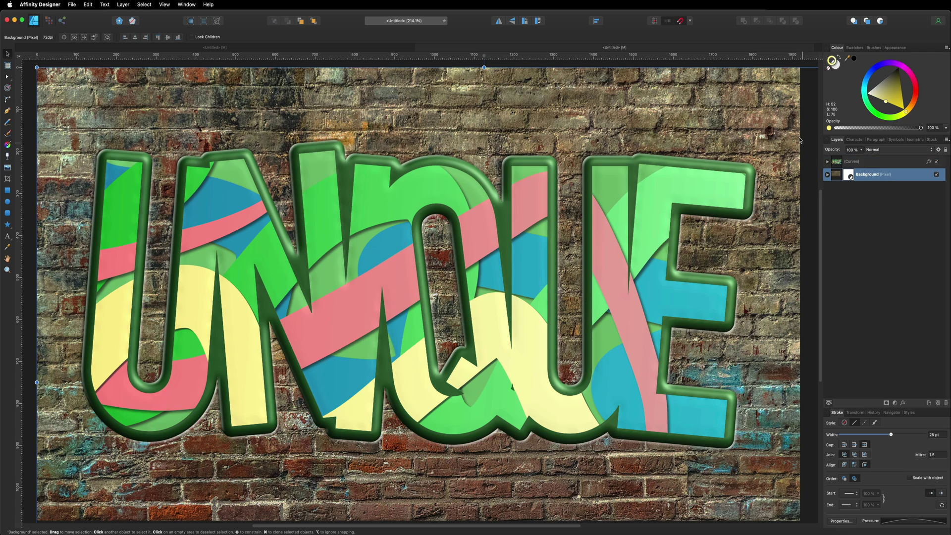